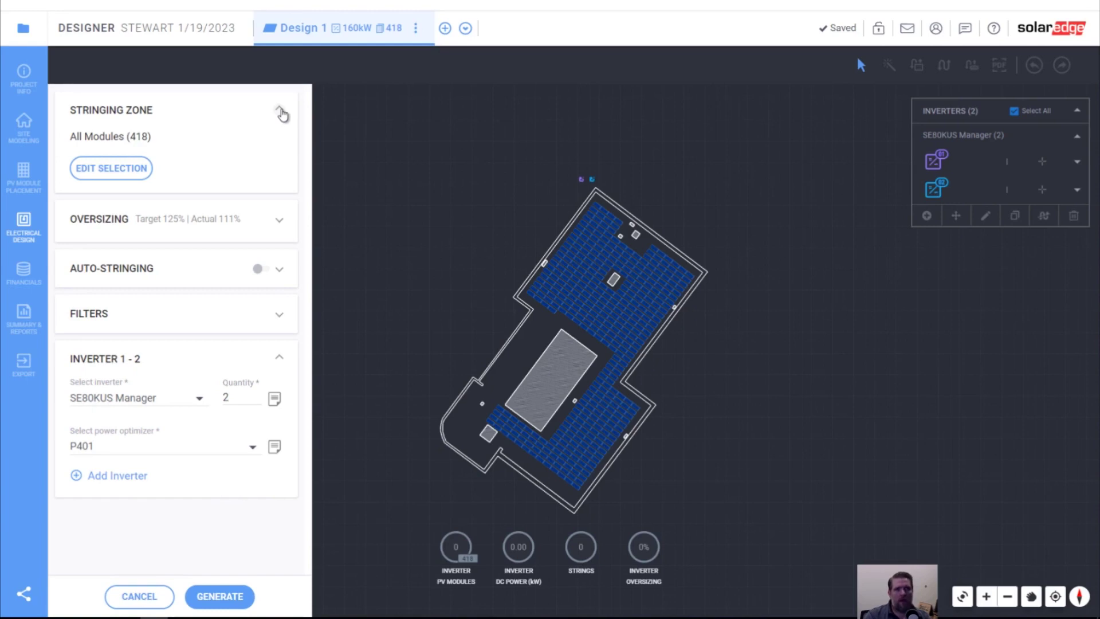
- Set the target oversizing of the electrical design to 175%
left_click(279, 108)
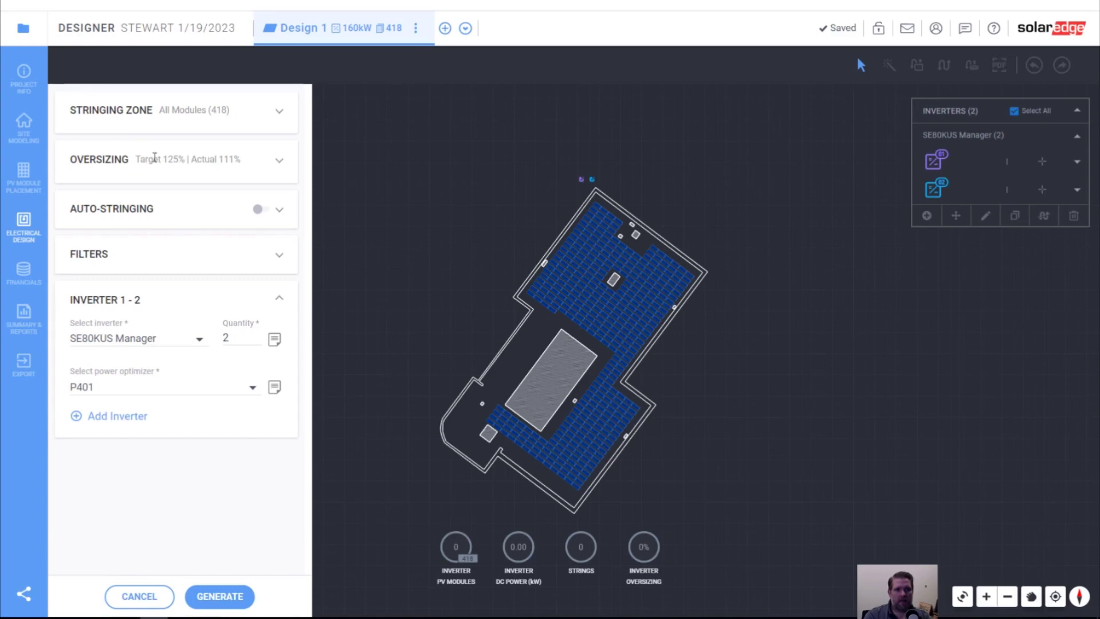
left_click(280, 161)
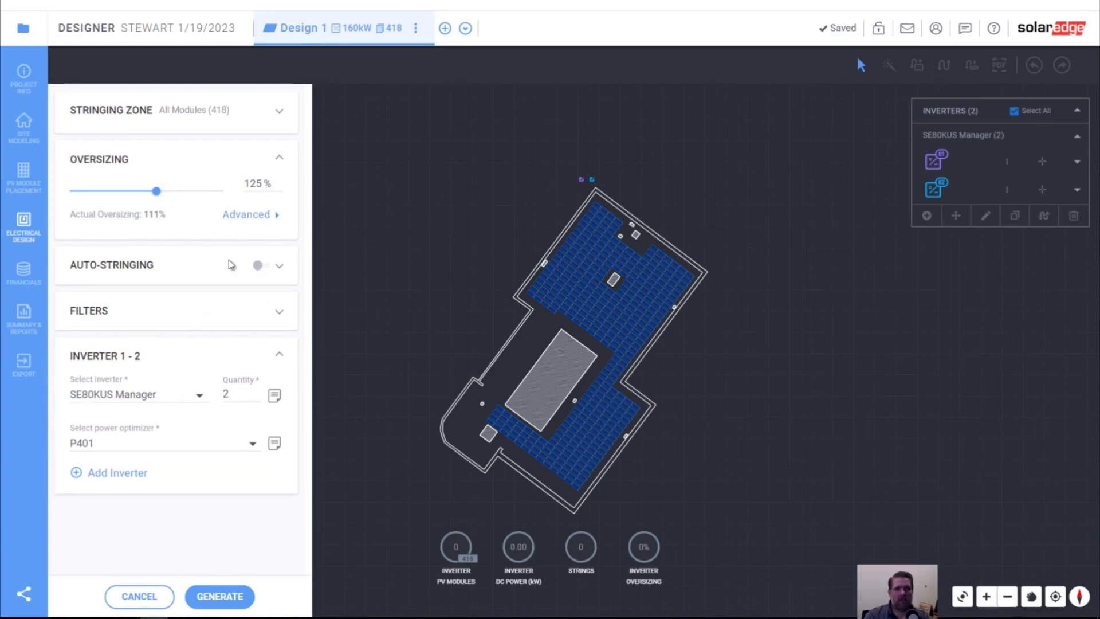
left_click(155, 191)
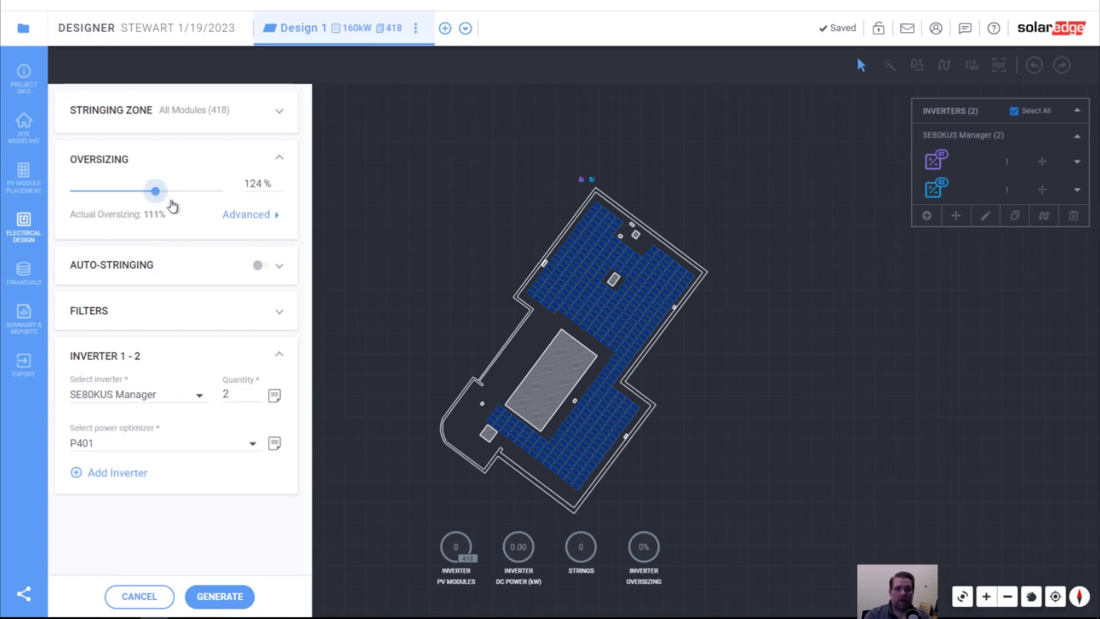
left_click_drag(172, 203, 207, 192)
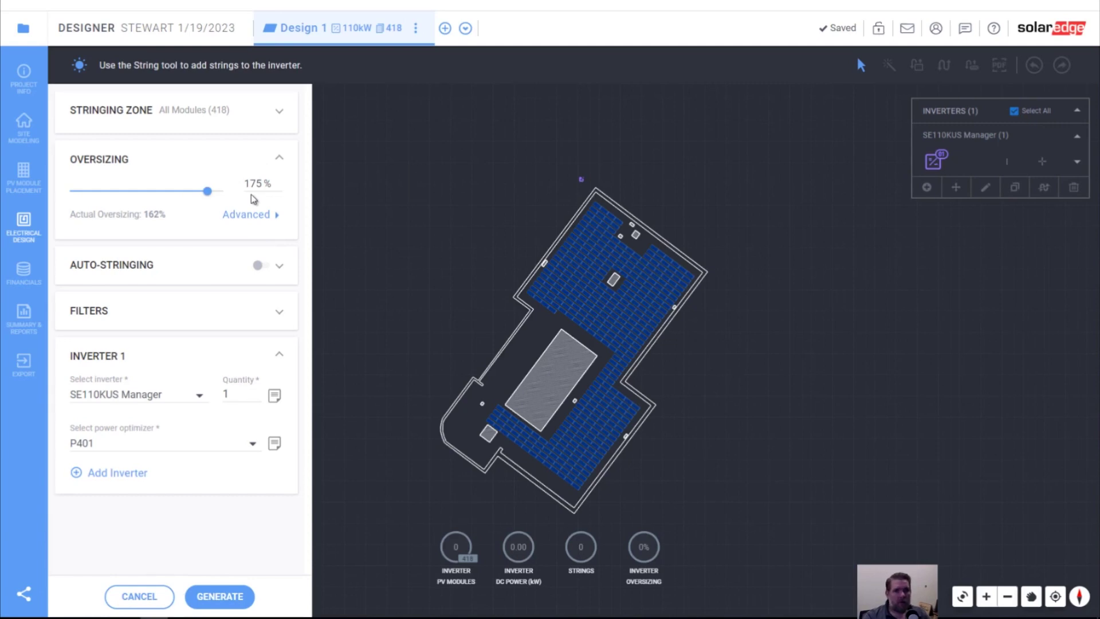
- Enable auto-stringing and change the inverter model to SE120KUS Manager
left_click(259, 266)
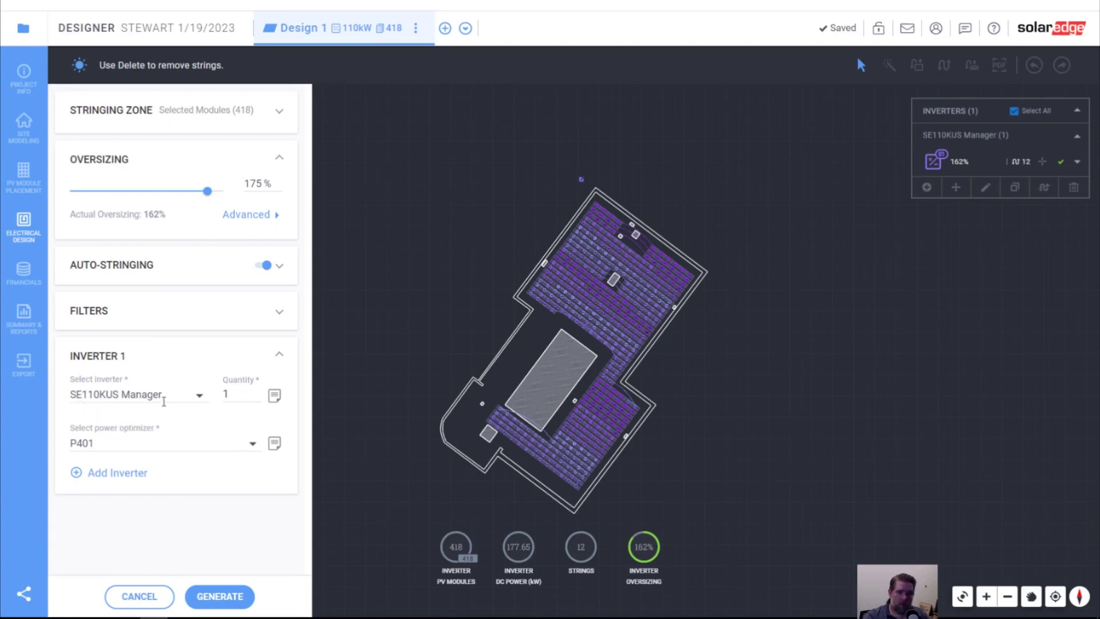
left_click(200, 396)
scroll(184, 457, "down", 4)
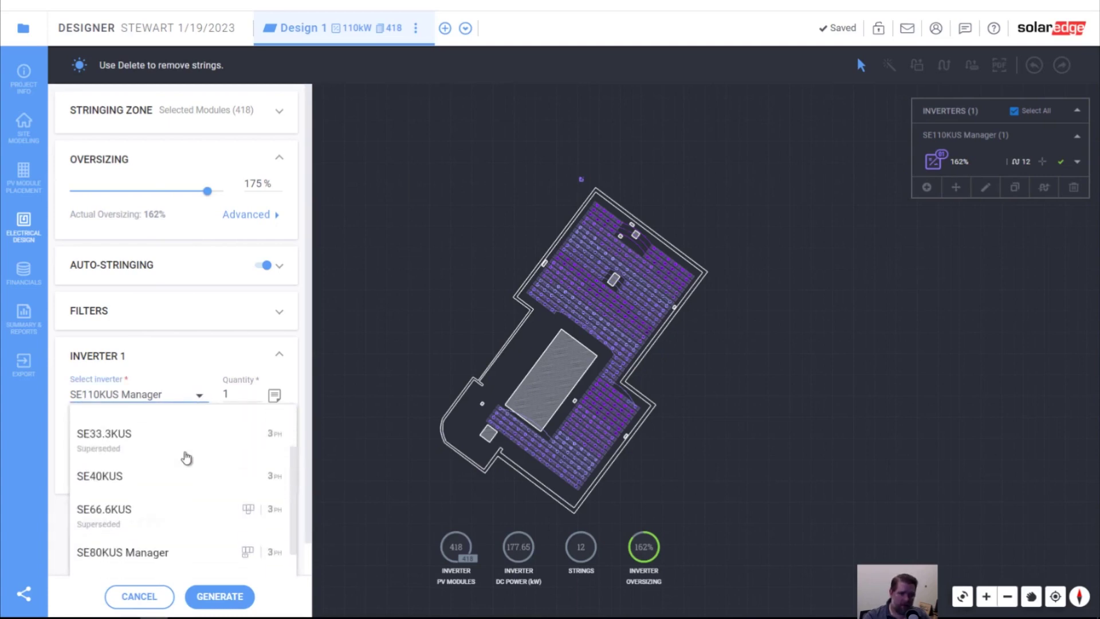
scroll(186, 492, "down", 2)
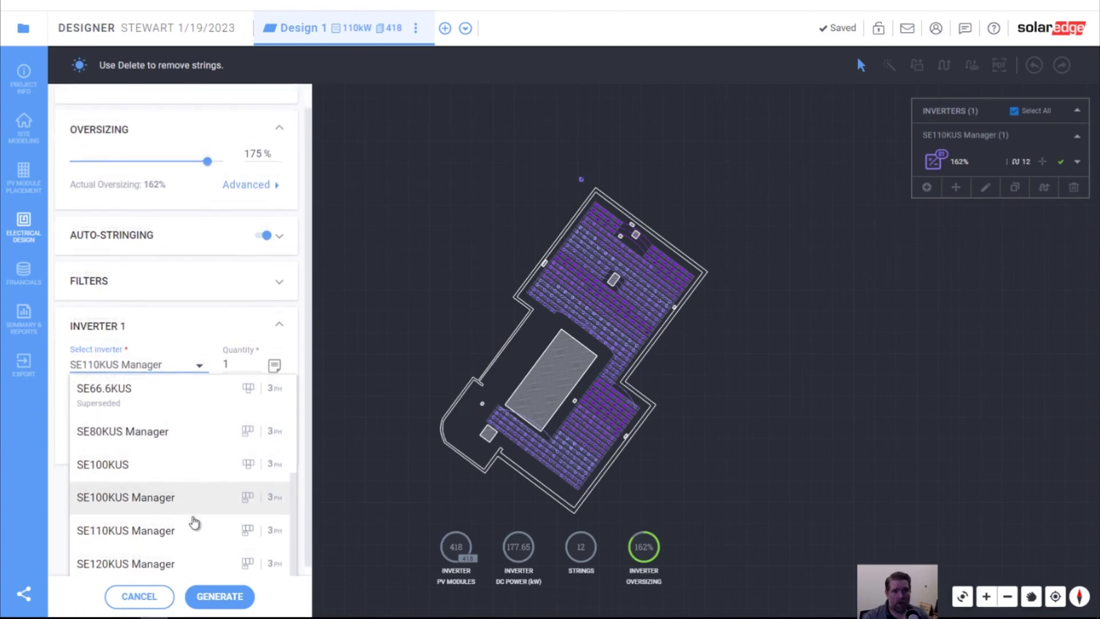
left_click(173, 562)
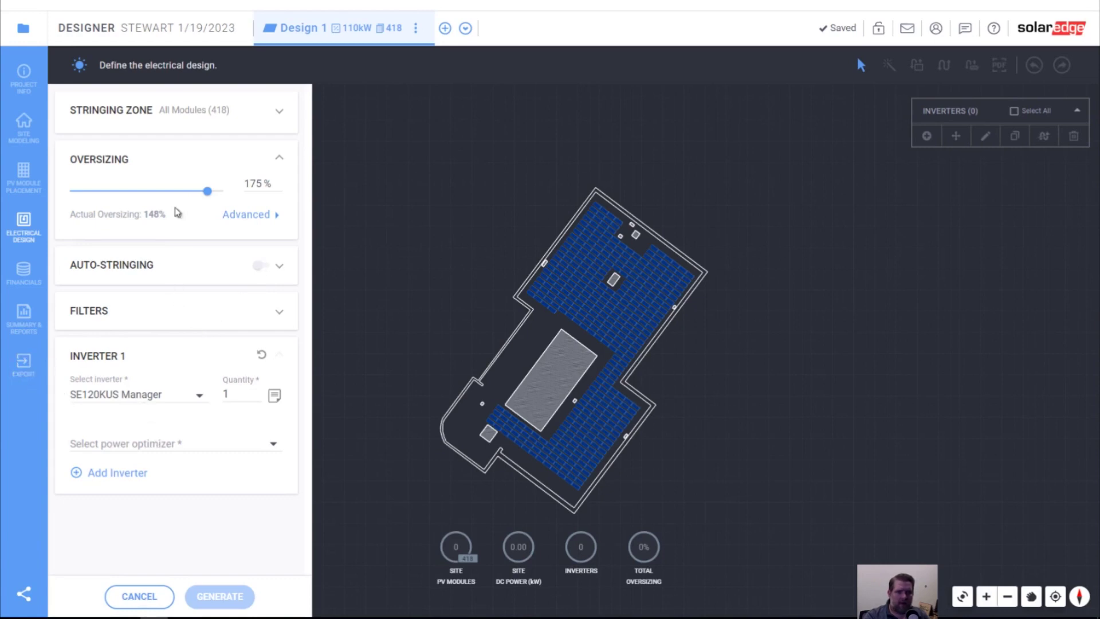
- Assign the S1201 (For rooftops) (2:1) power optimizer to the inverter and check its datasheet
left_click(179, 446)
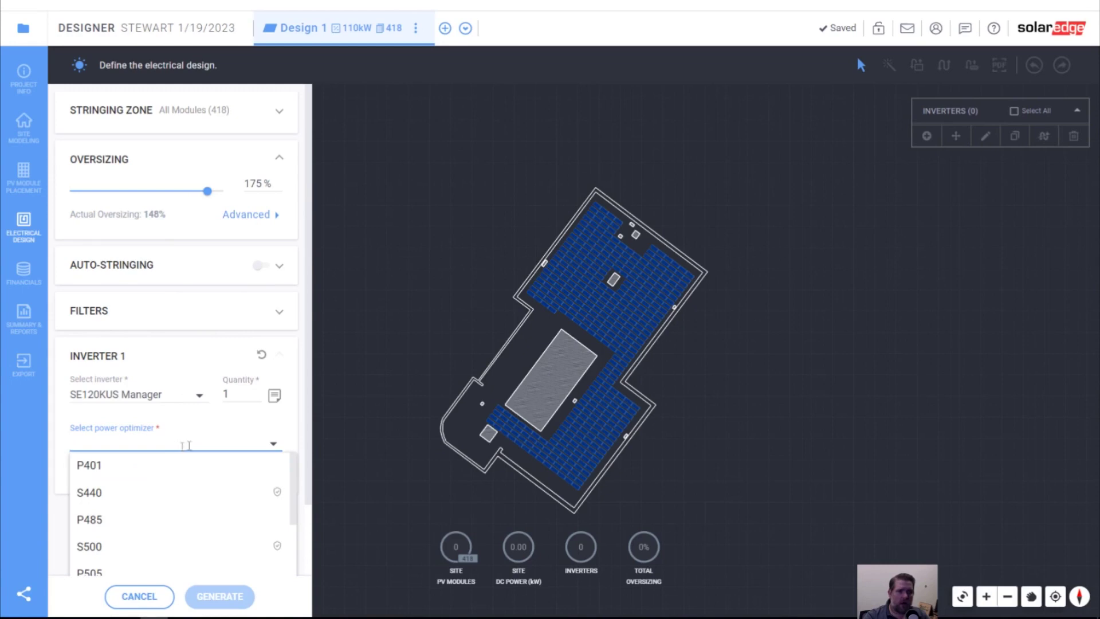
scroll(303, 440, "down", 1)
scroll(234, 421, "down", 2)
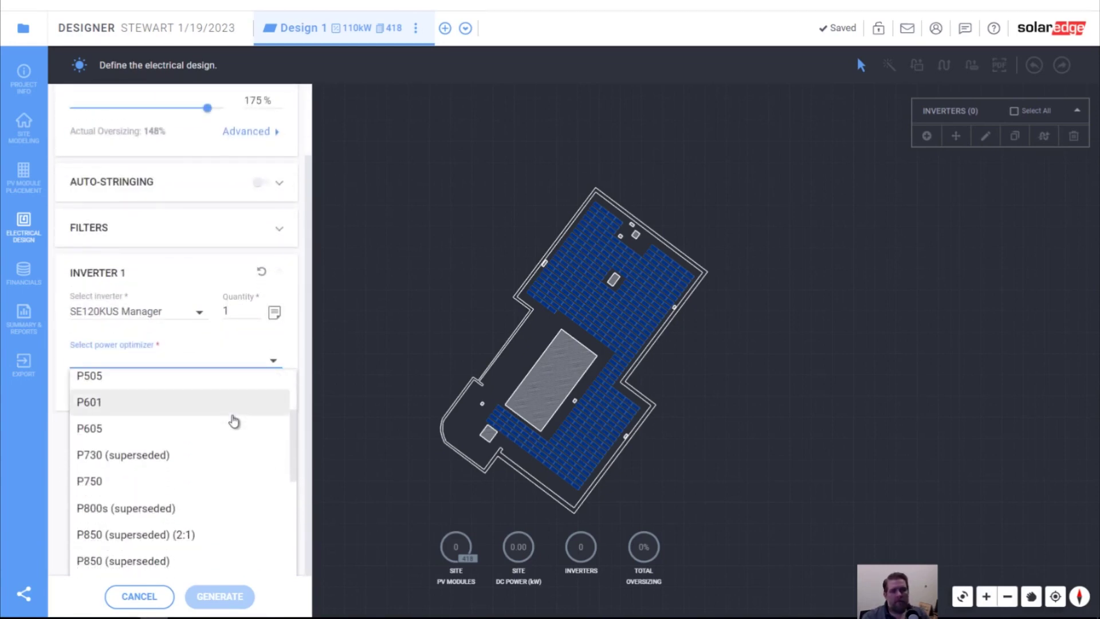
scroll(234, 421, "up", 2)
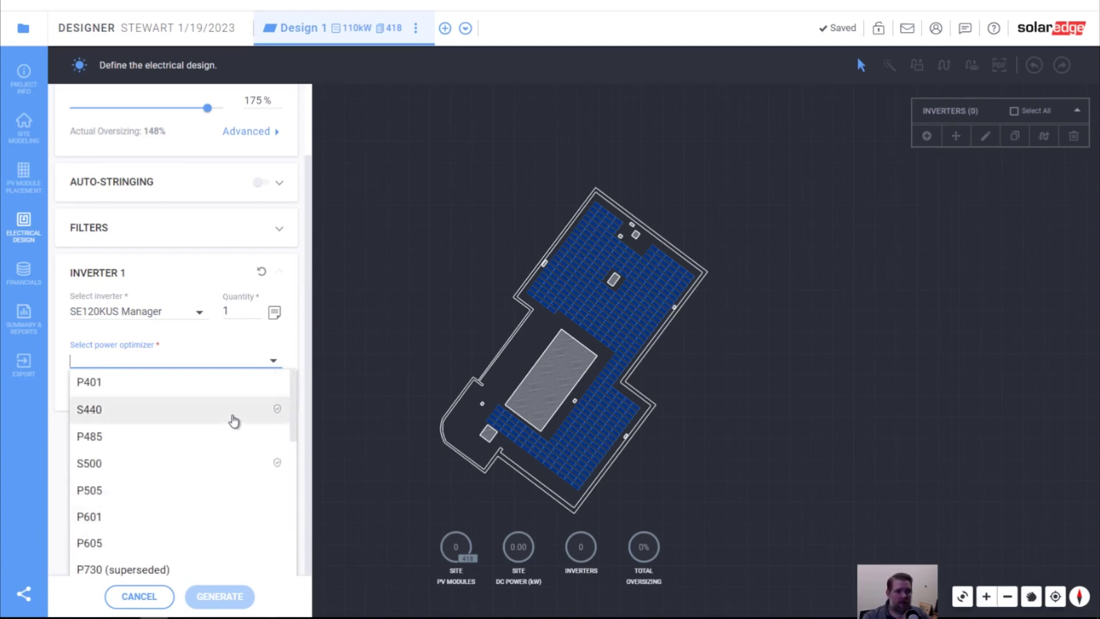
scroll(233, 421, "down", 6)
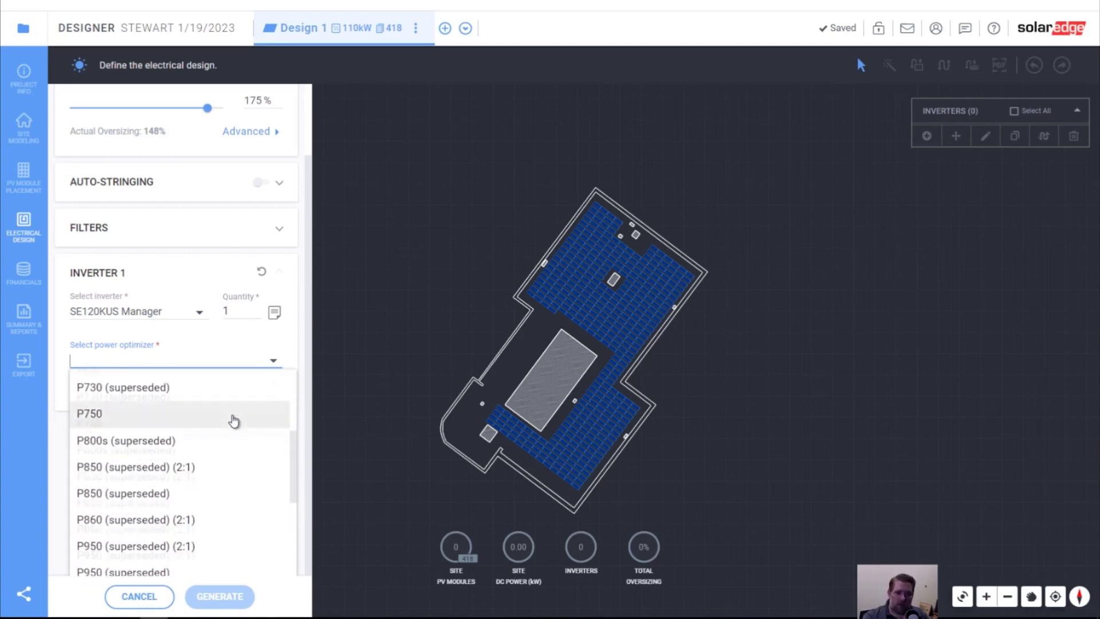
scroll(234, 421, "down", 1)
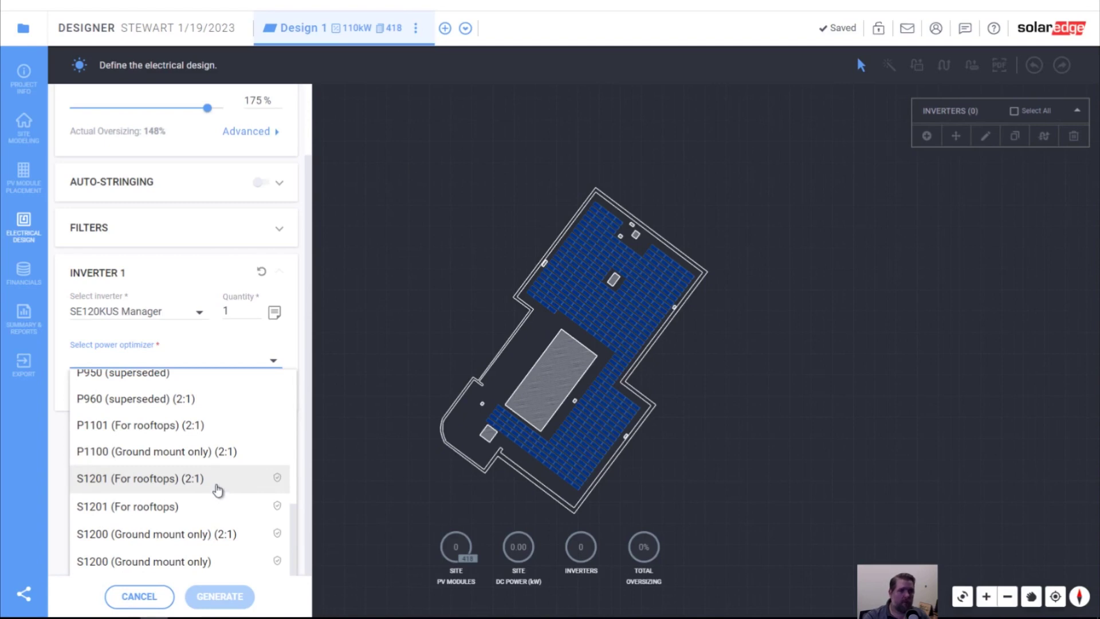
left_click(138, 487)
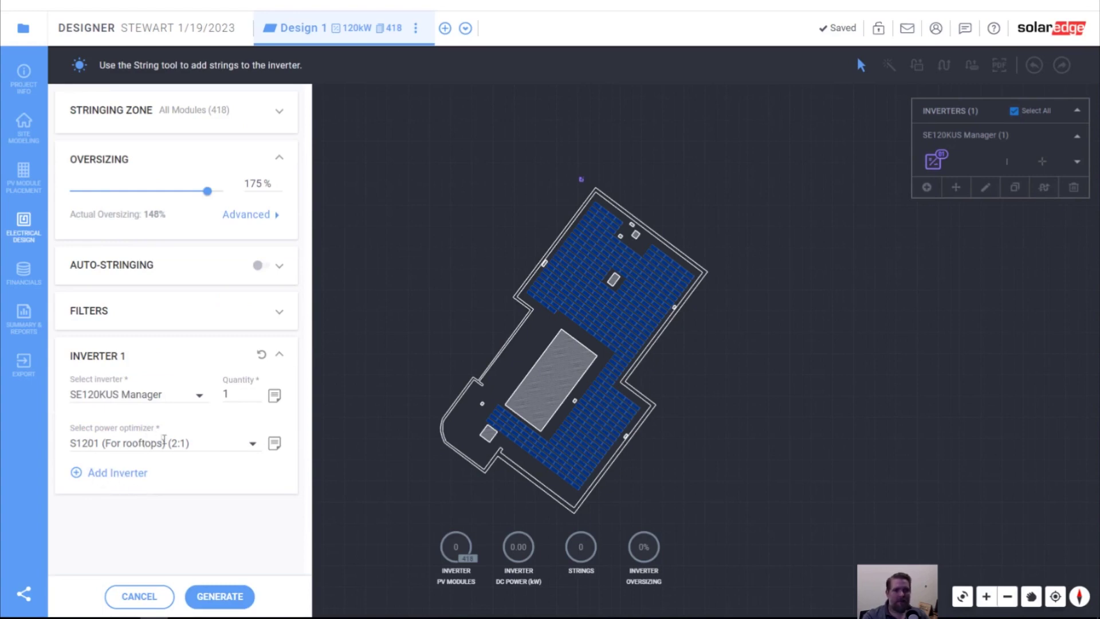
left_click(274, 443)
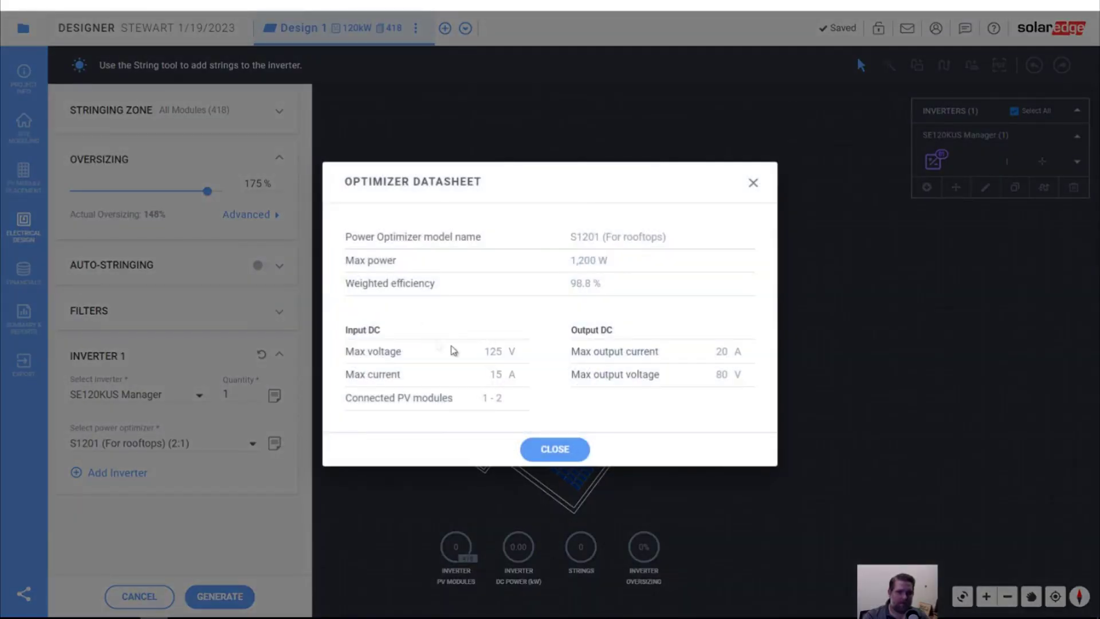
left_click(753, 185)
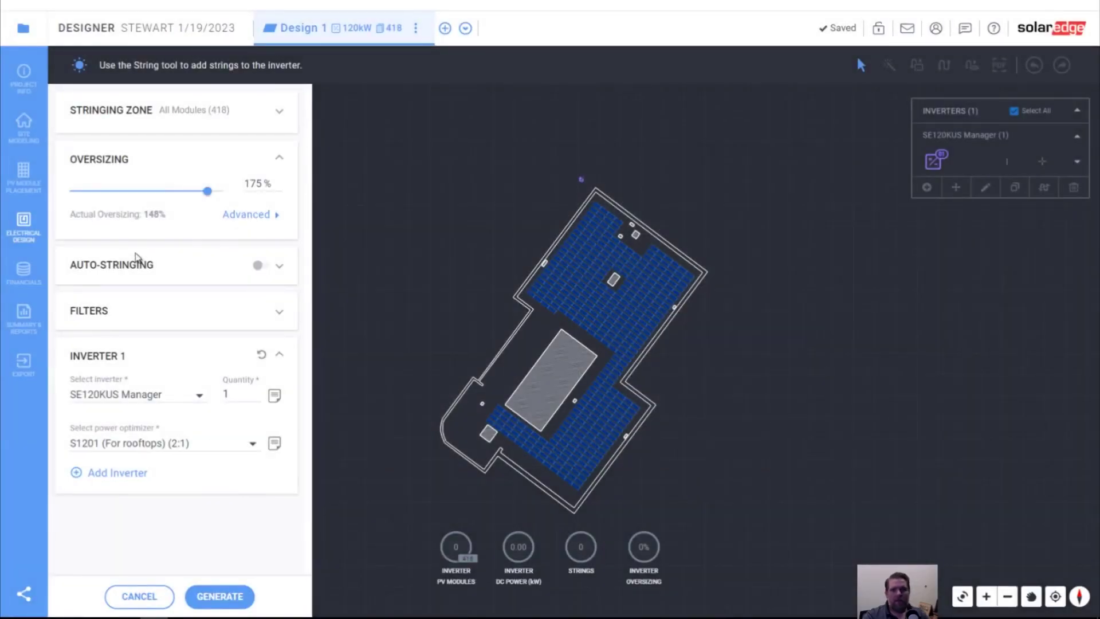
- Enable auto-stringing with the horizontal-only single tilt string direction and generate the electrical design
left_click(264, 266)
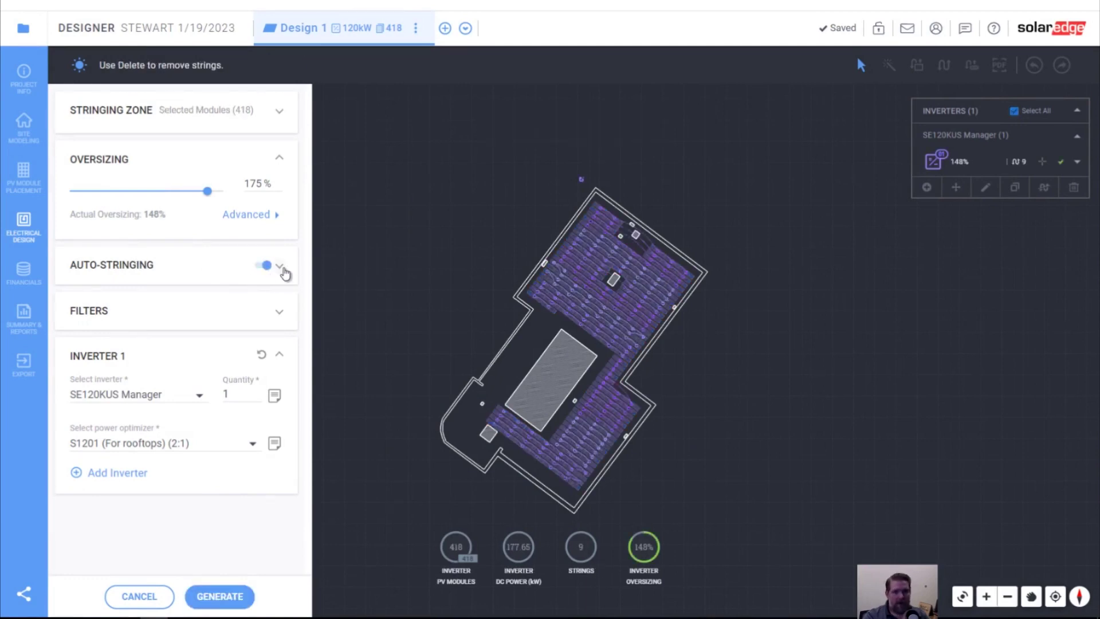
left_click(280, 266)
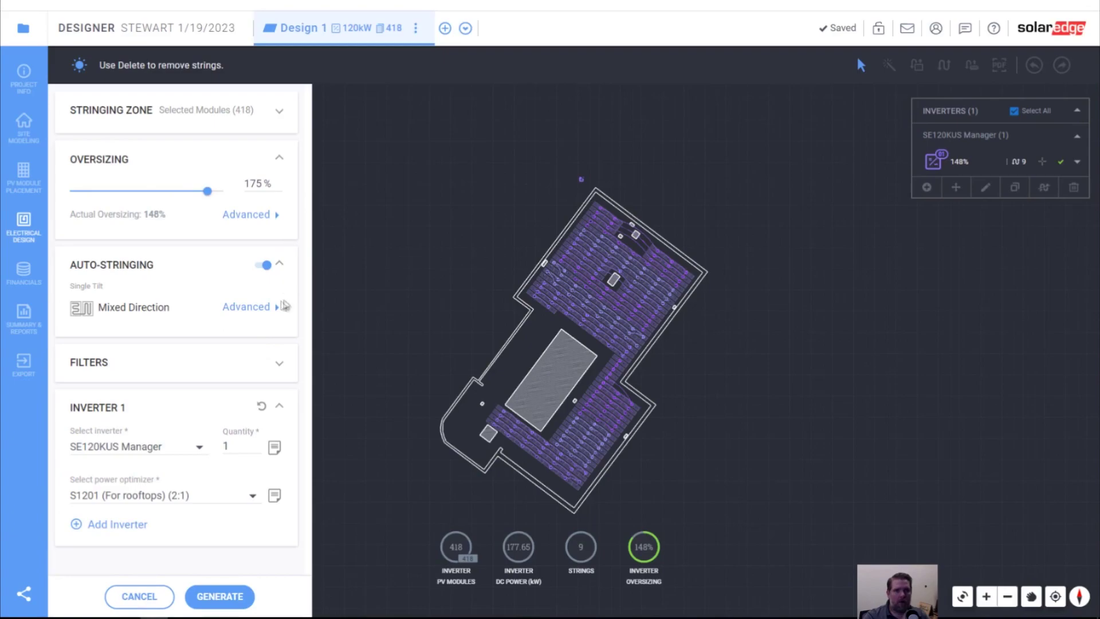
left_click(257, 308)
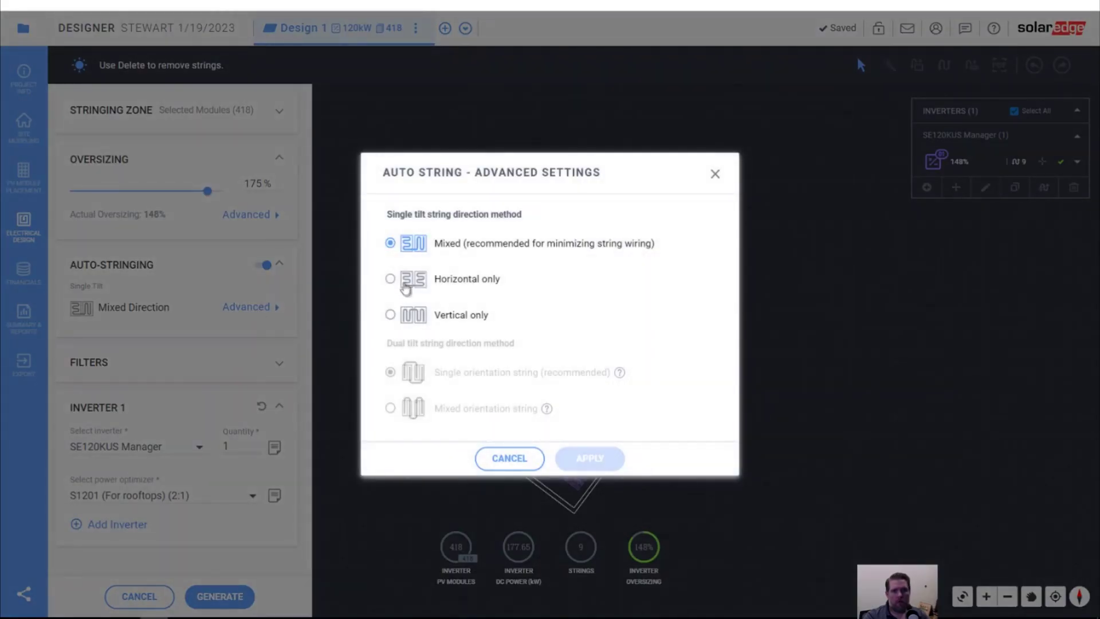
left_click(404, 282)
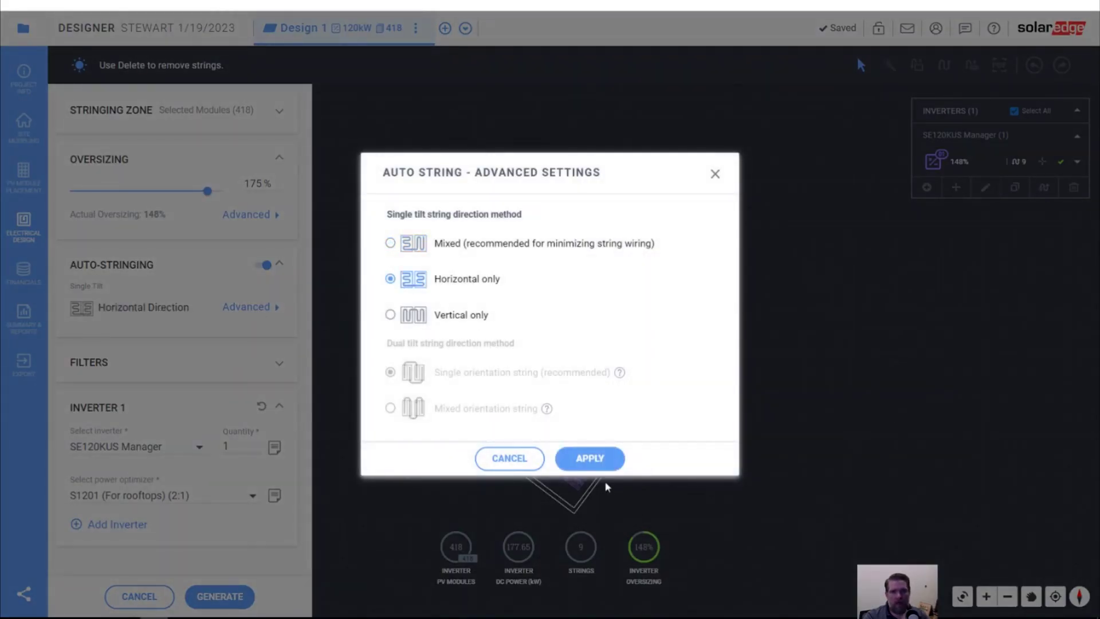
left_click(586, 456)
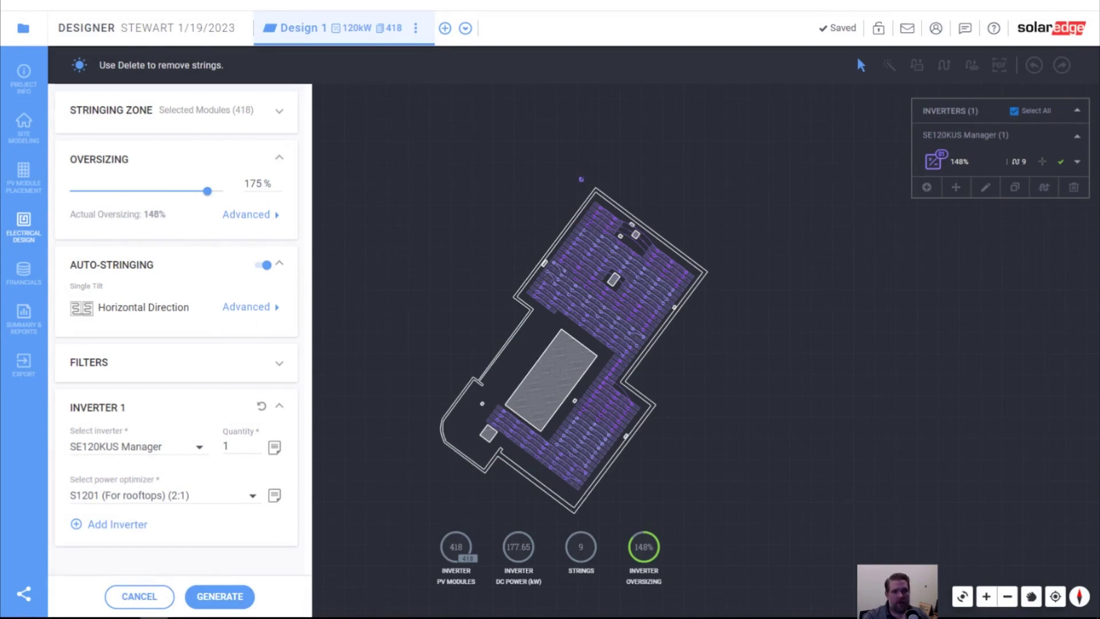
left_click(221, 601)
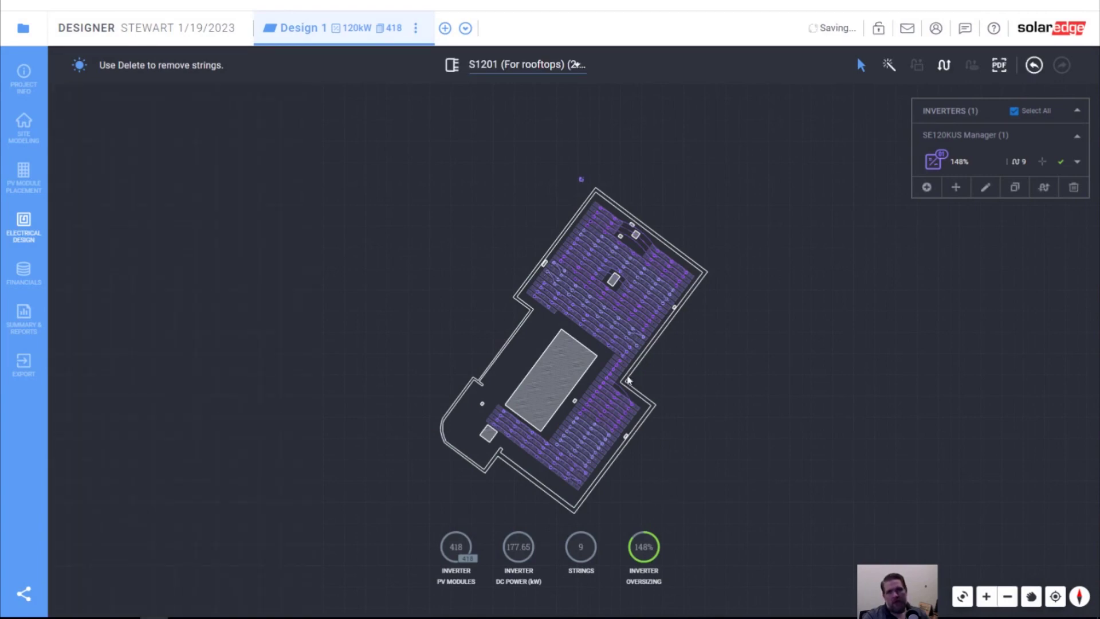
- Examine the generated string routing around the obstructions on the upper roof section, with the module rows aligned horizontally
scroll(642, 255, "up", 3)
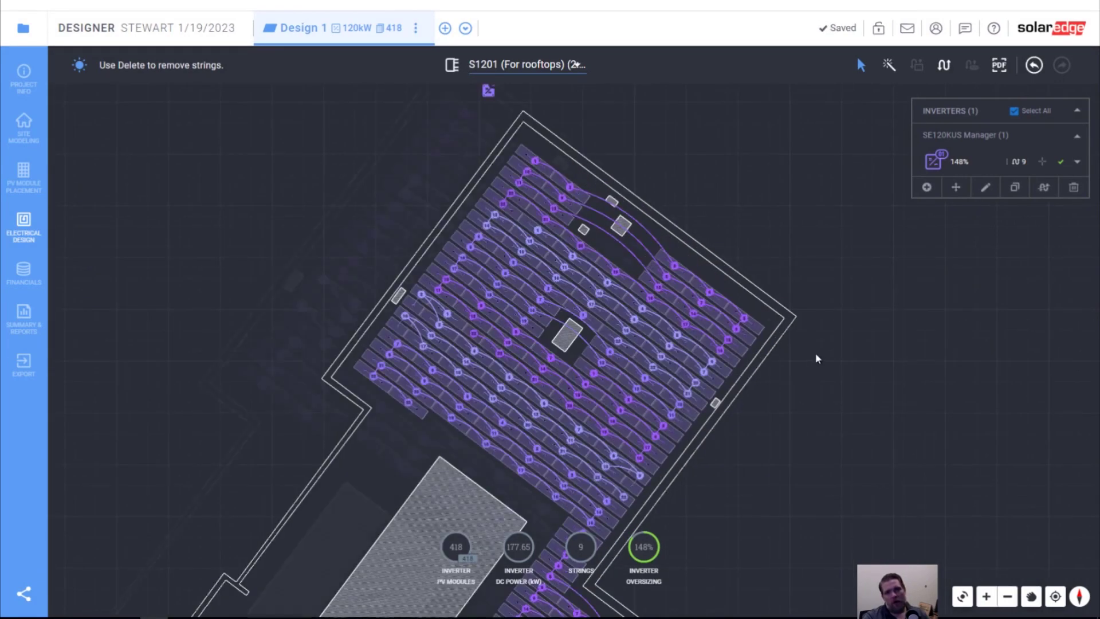
scroll(610, 293, "up", 3)
scroll(623, 312, "down", 2)
scroll(463, 155, "up", 4)
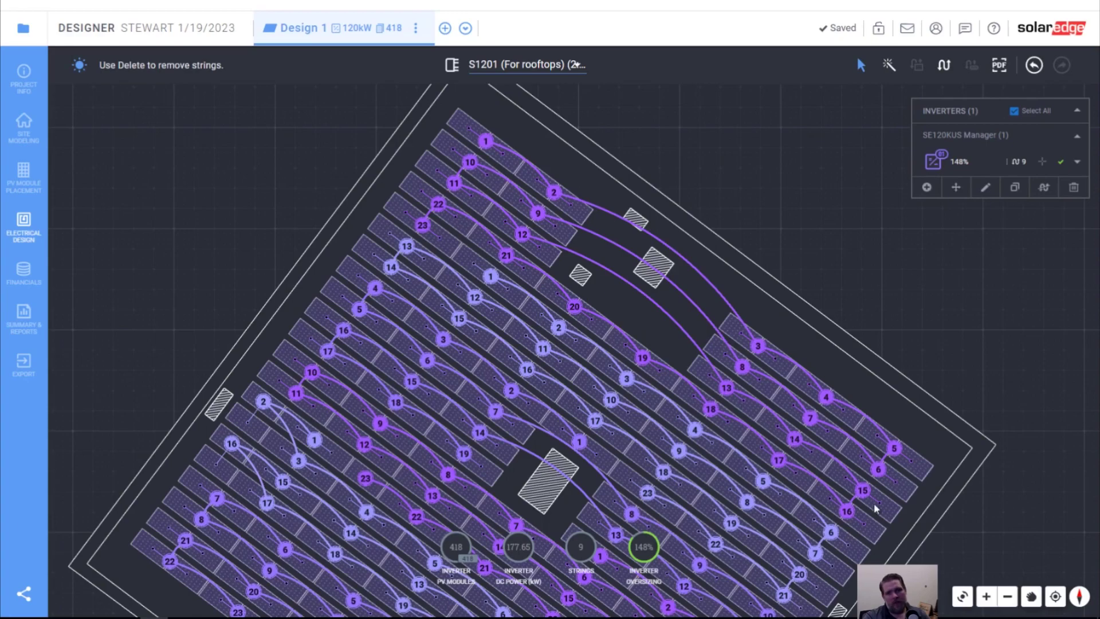
scroll(523, 268, "down", 1)
scroll(523, 268, "down", 3)
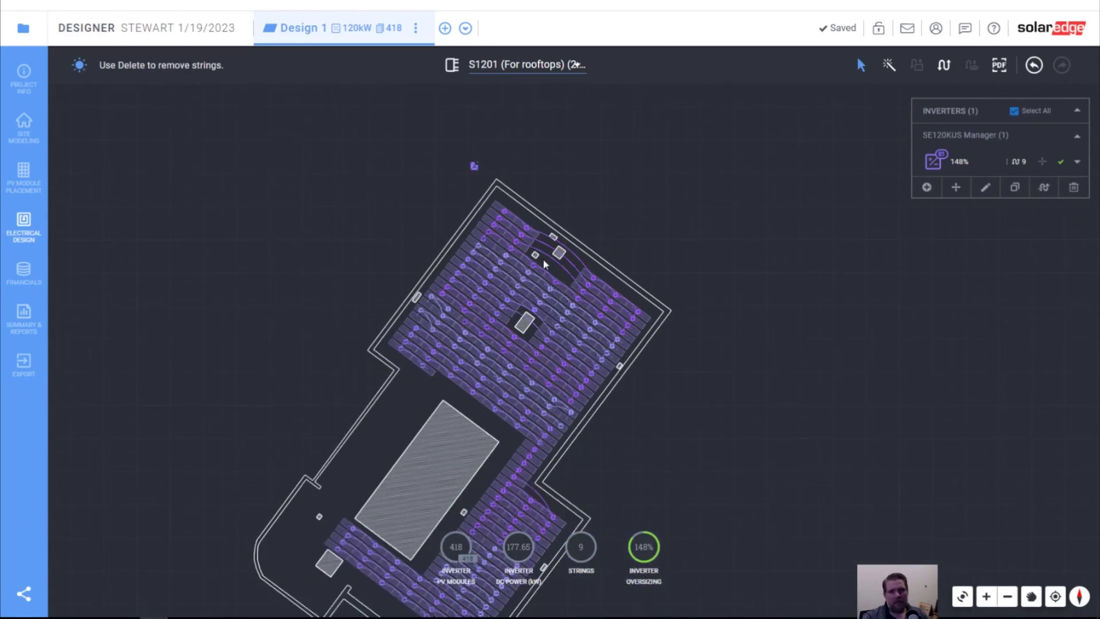
scroll(473, 163, "up", 5)
right_click_drag(792, 455, 731, 322)
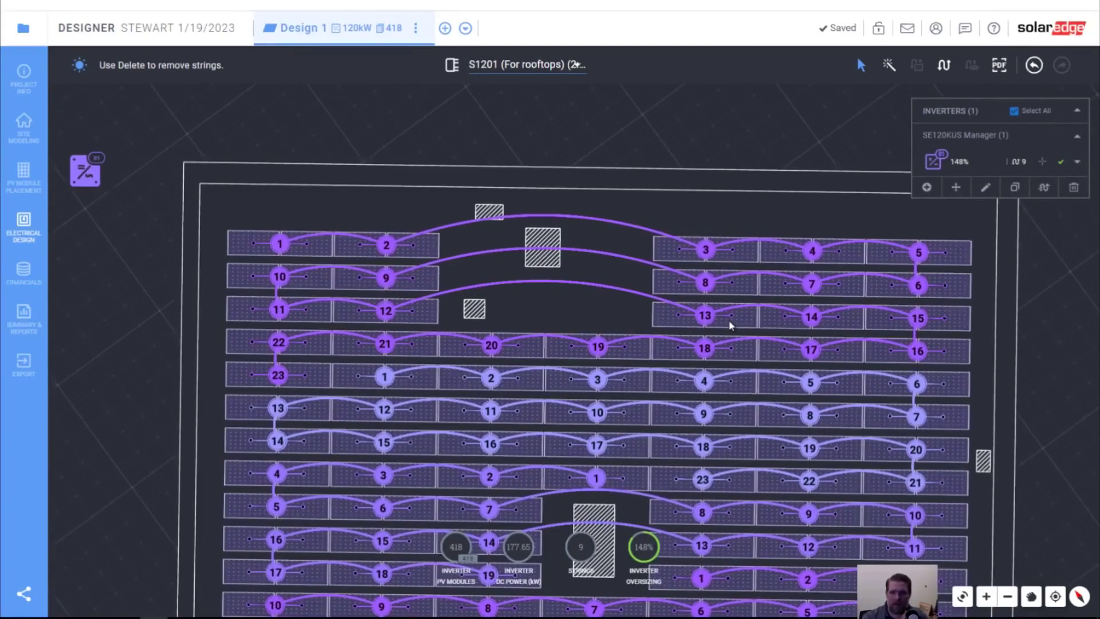
- Remove all optimizers of the 23-optimizer string that covers the module rows nearest the inverter, then clear the selection
left_click(278, 250)
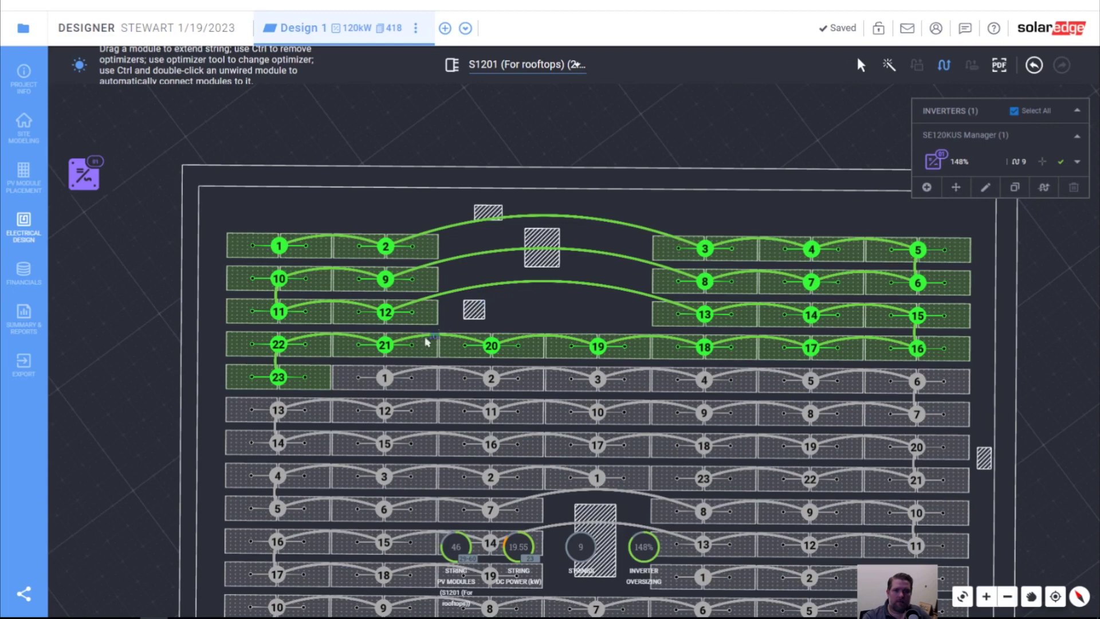
left_click(281, 377)
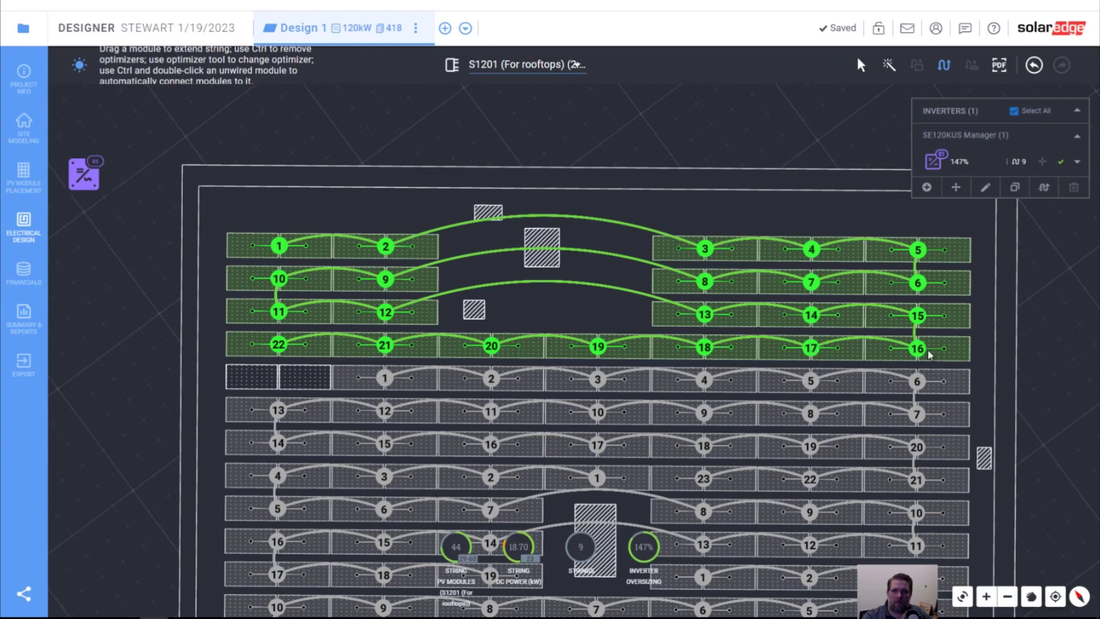
left_click_drag(278, 346, 497, 350)
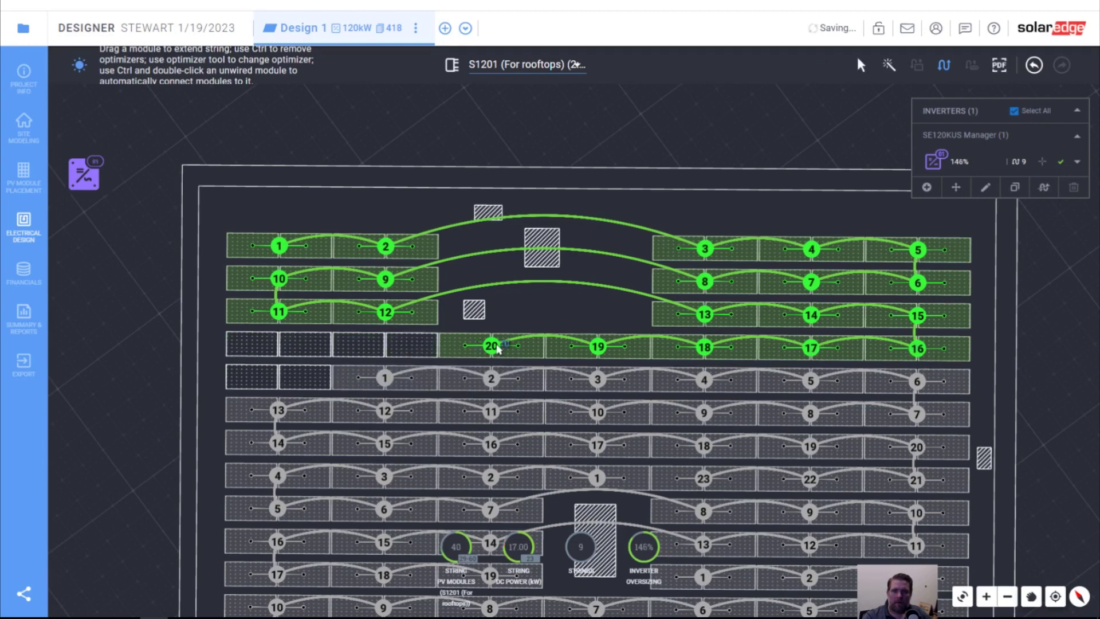
left_click_drag(597, 355, 934, 349)
left_click(1032, 172)
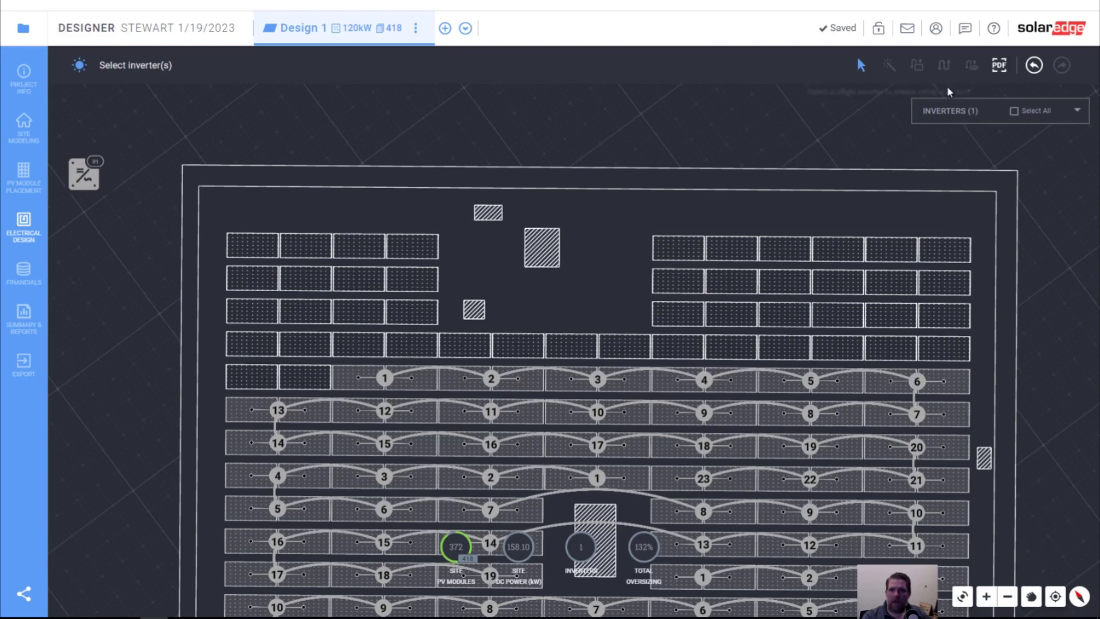
- Expand the inverter's list of units and strings and highlight the two strings of its first unit on the roof
left_click(83, 175)
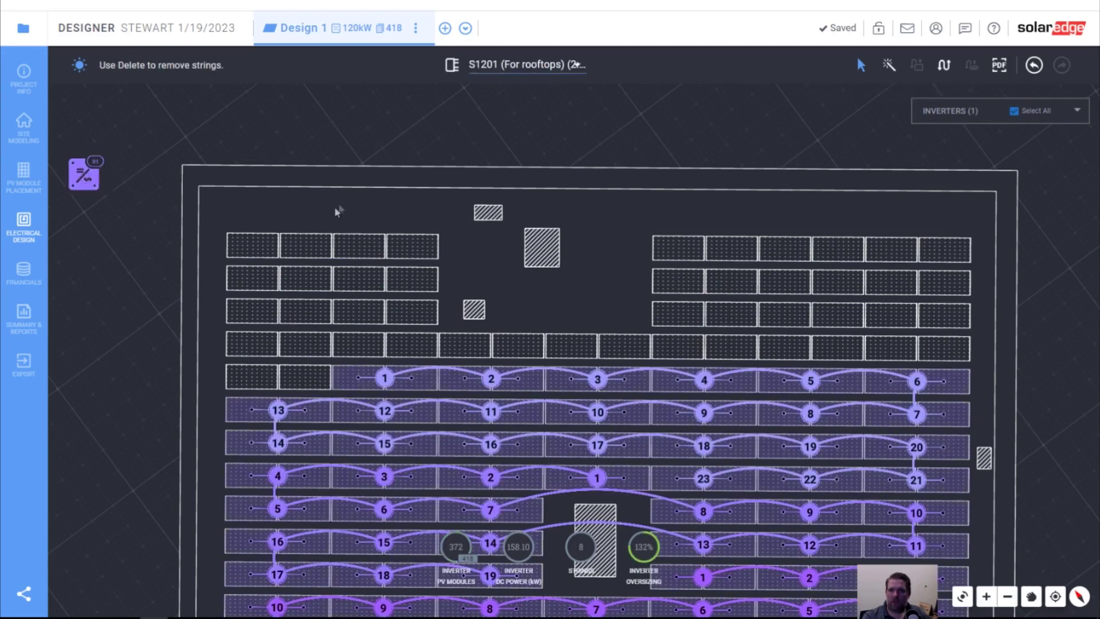
left_click(1077, 111)
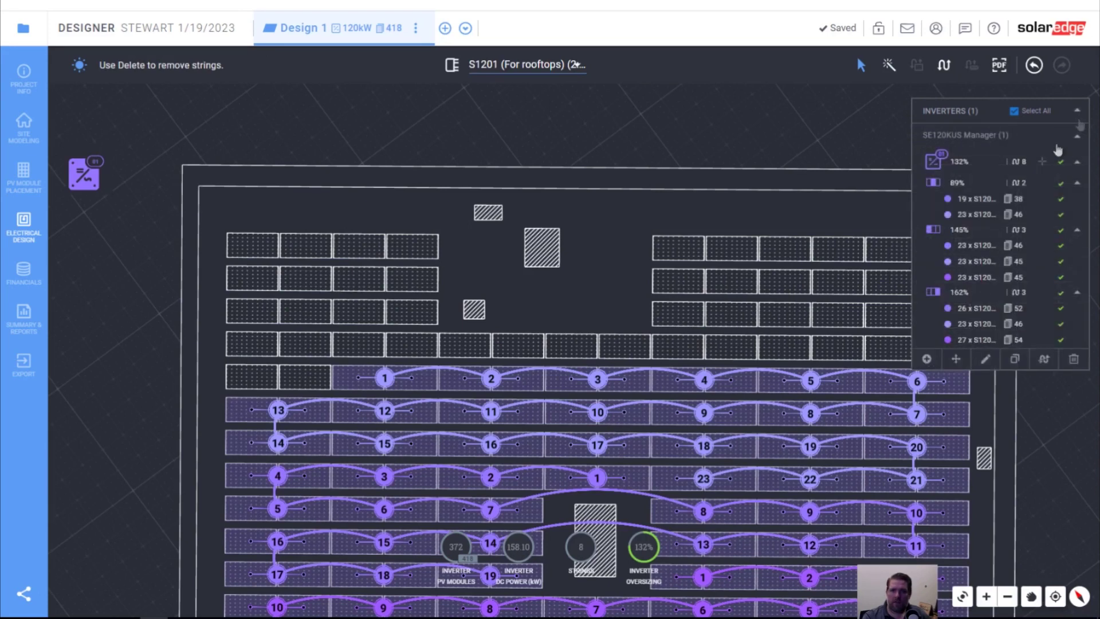
left_click(938, 186)
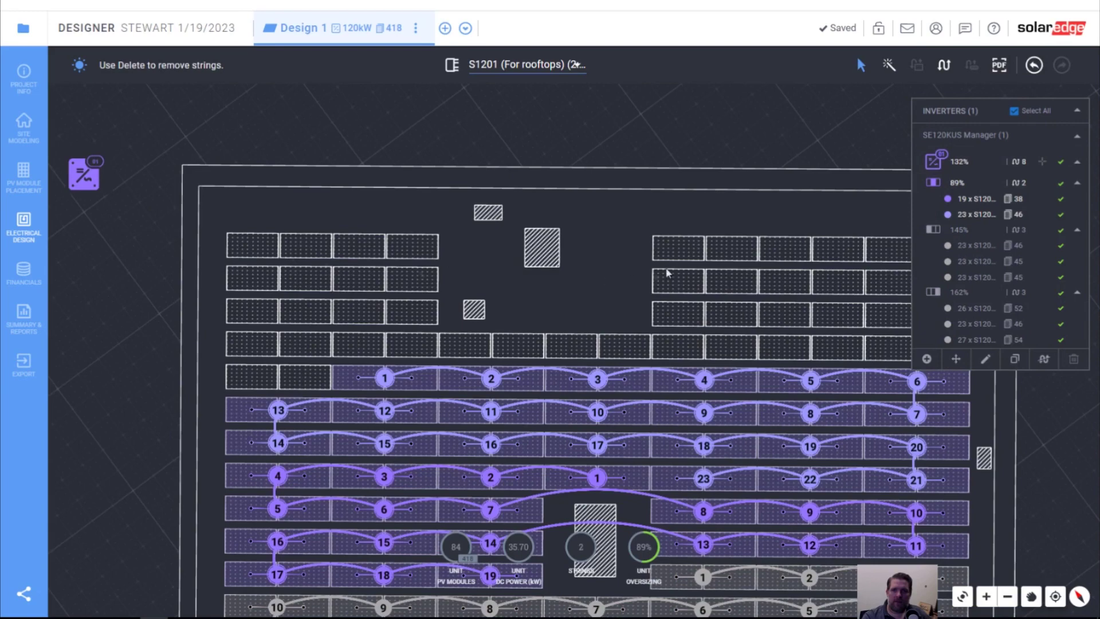
scroll(407, 269, "down", 2)
scroll(630, 281, "up", 2)
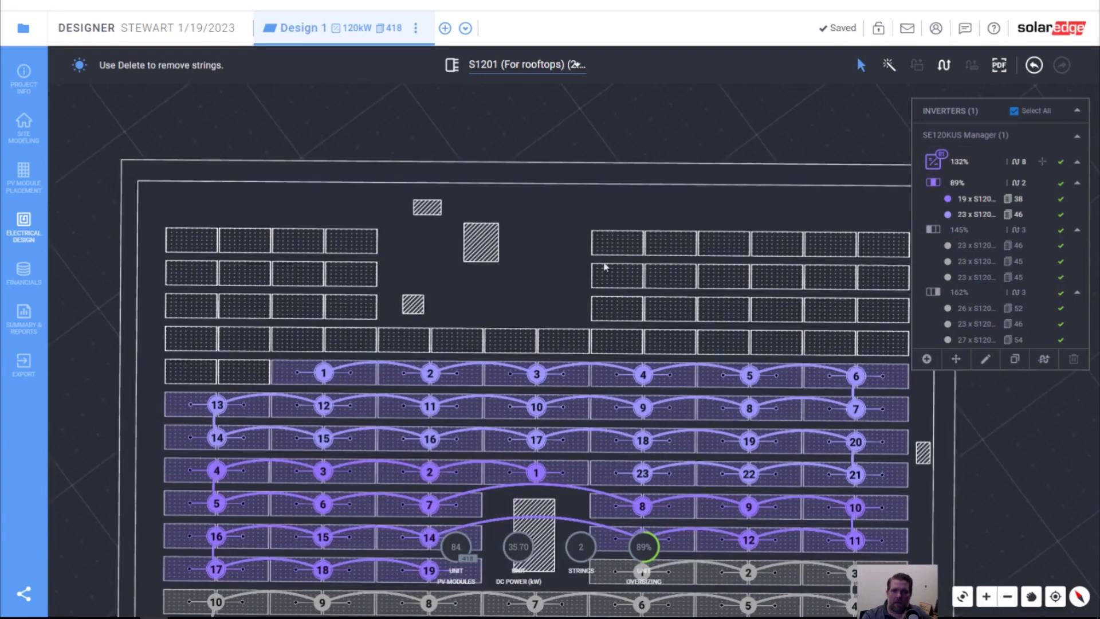
scroll(618, 261, "down", 3)
scroll(621, 252, "up", 1)
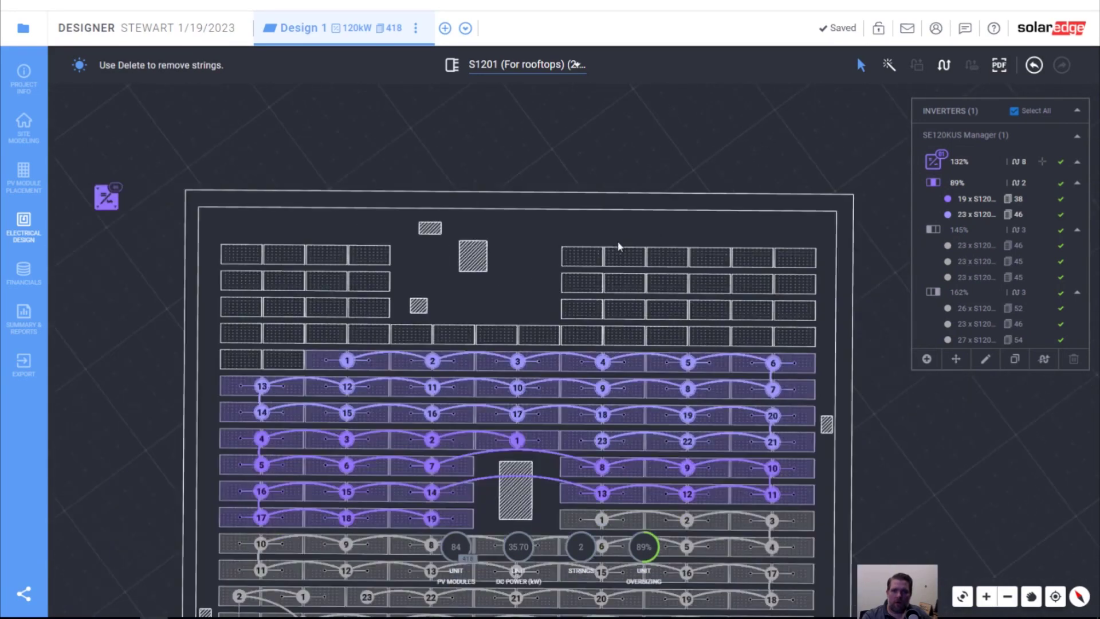
left_click(590, 257)
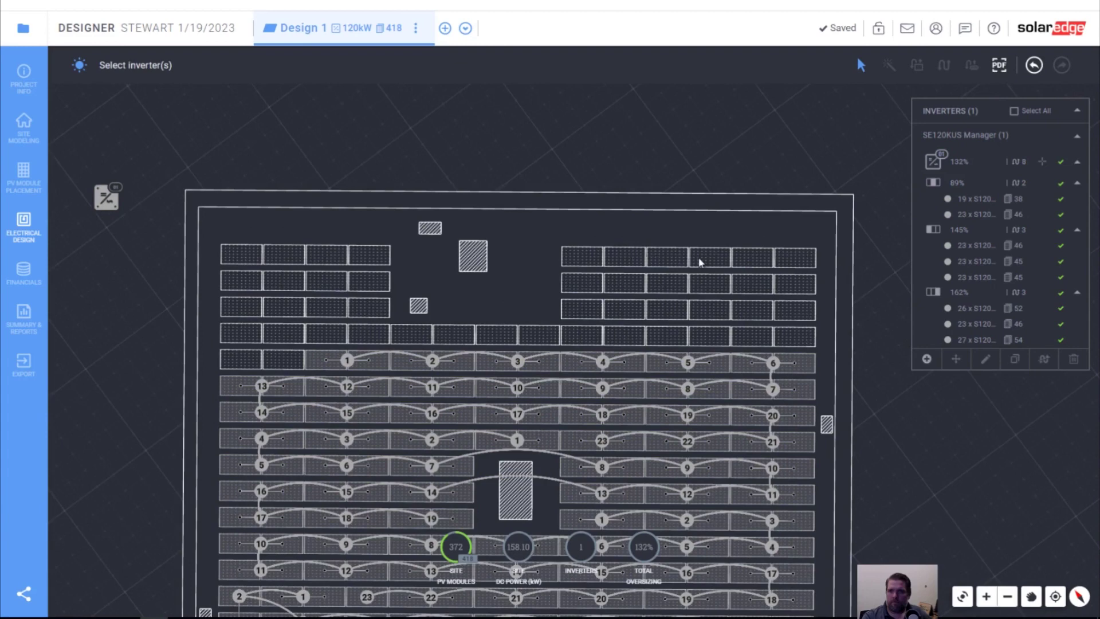
- Draw a third string of 23 optimizers on the first unit through all unwired modules at the upper end of the roof
left_click(952, 183)
left_click(941, 67)
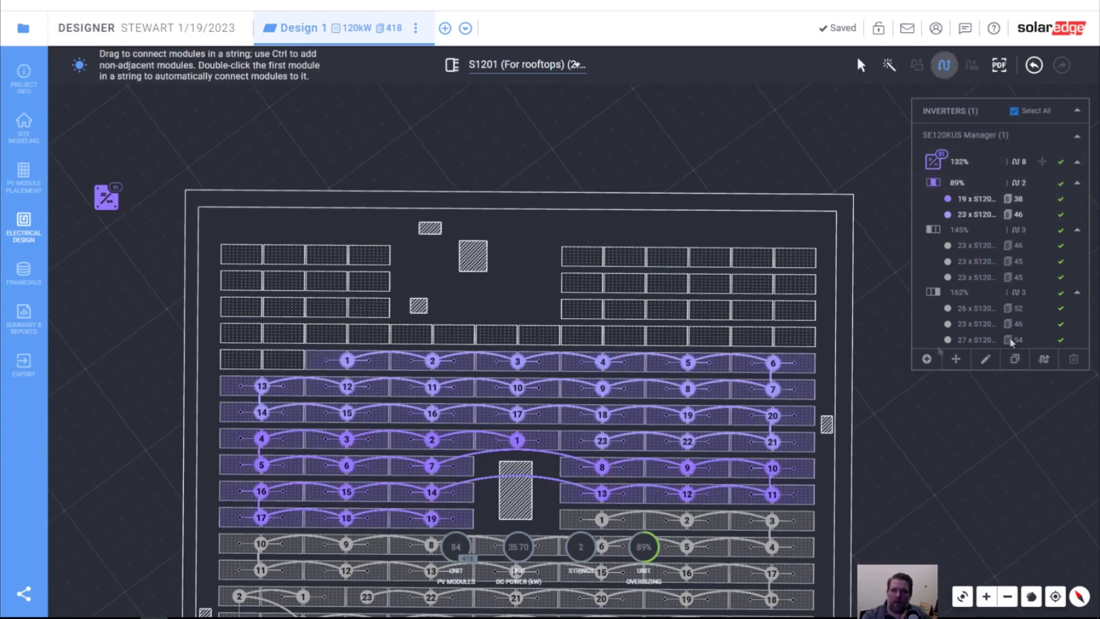
mouse_move(569, 256)
left_mouse_down()
mouse_move(803, 258)
mouse_move(783, 288)
mouse_move(579, 281)
mouse_move(579, 311)
mouse_move(783, 310)
mouse_move(792, 338)
mouse_move(345, 331)
mouse_move(316, 336)
mouse_move(304, 359)
mouse_move(274, 368)
mouse_move(321, 360)
mouse_move(337, 343)
mouse_move(275, 401)
mouse_move(281, 362)
left_mouse_up()
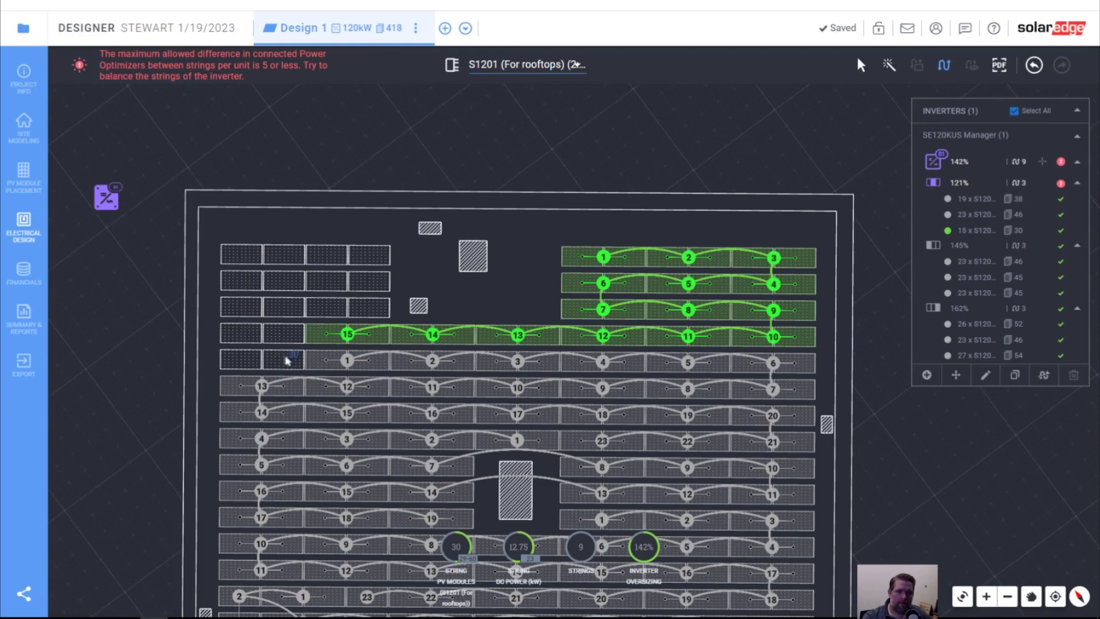
mouse_move(269, 362)
left_mouse_down()
mouse_move(238, 360)
mouse_move(256, 358)
mouse_move(239, 333)
mouse_move(278, 338)
mouse_move(243, 306)
mouse_move(258, 317)
mouse_move(353, 311)
mouse_move(377, 288)
mouse_move(238, 285)
mouse_move(246, 256)
mouse_move(364, 253)
mouse_move(322, 276)
mouse_move(348, 281)
left_mouse_up()
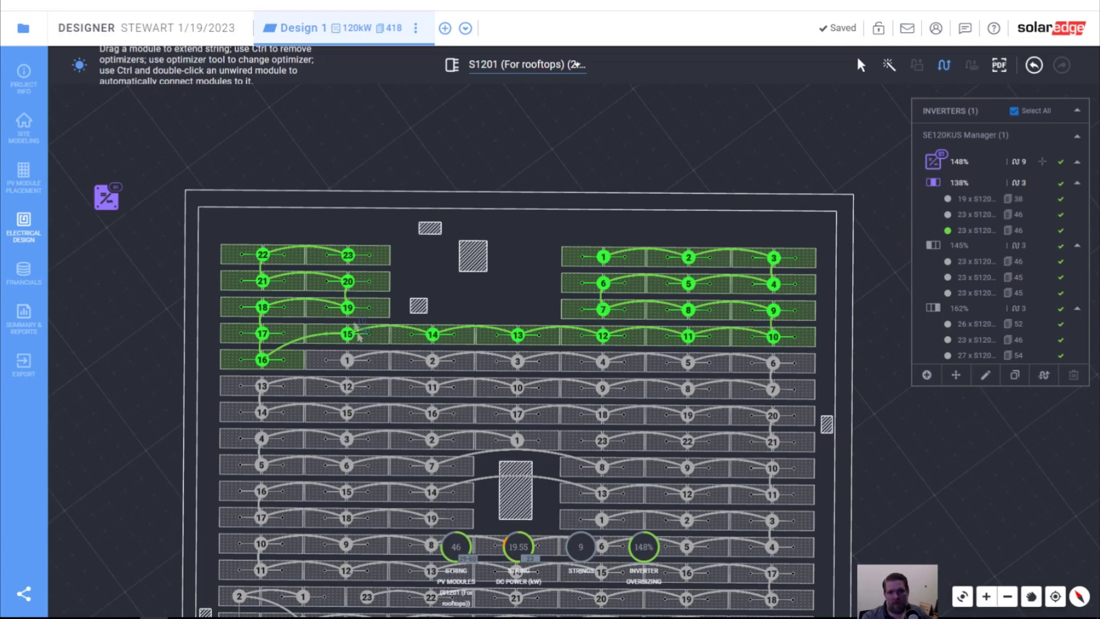
- Compare the routing of the first unit's 19-optimizer string and the adjacent 23-optimizer string above the central obstruction
scroll(351, 303, "down", 3)
scroll(393, 442, "up", 2)
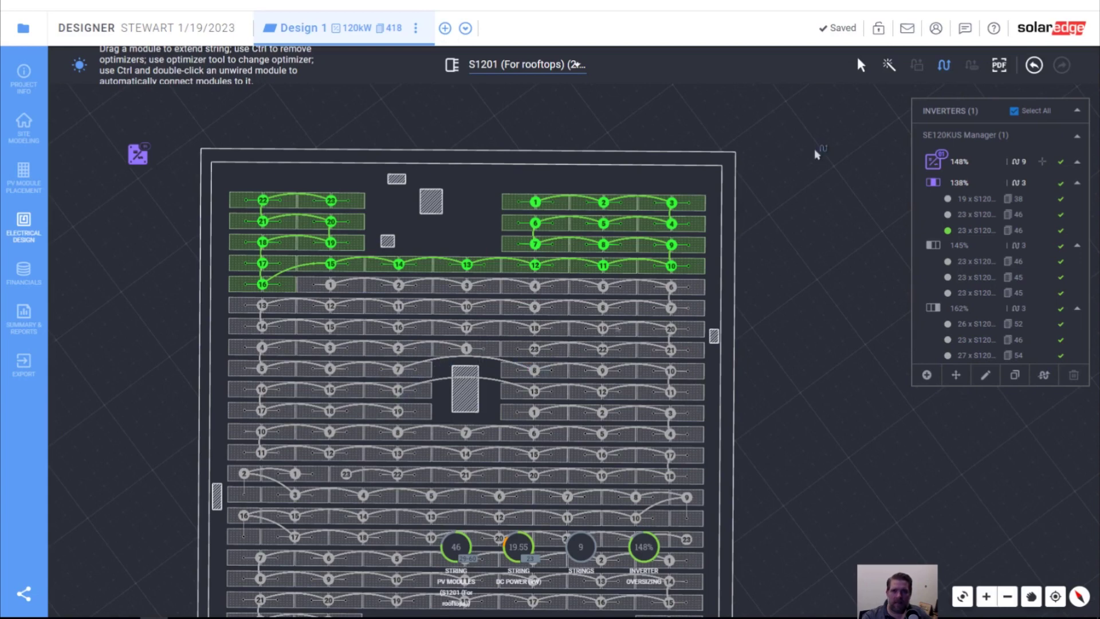
left_click(861, 71)
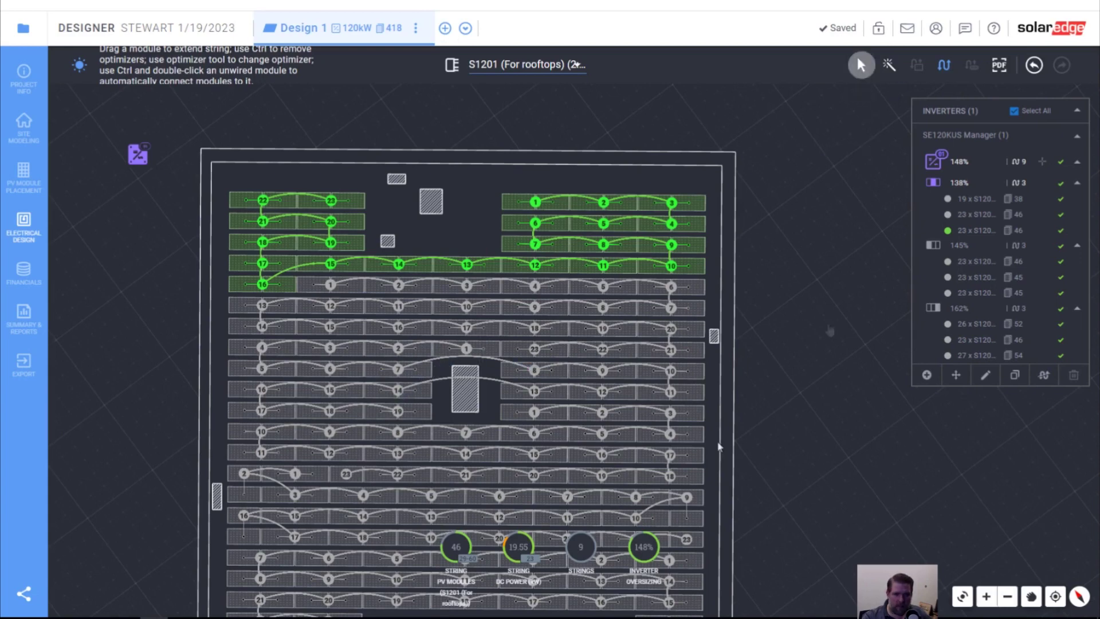
left_click(538, 377)
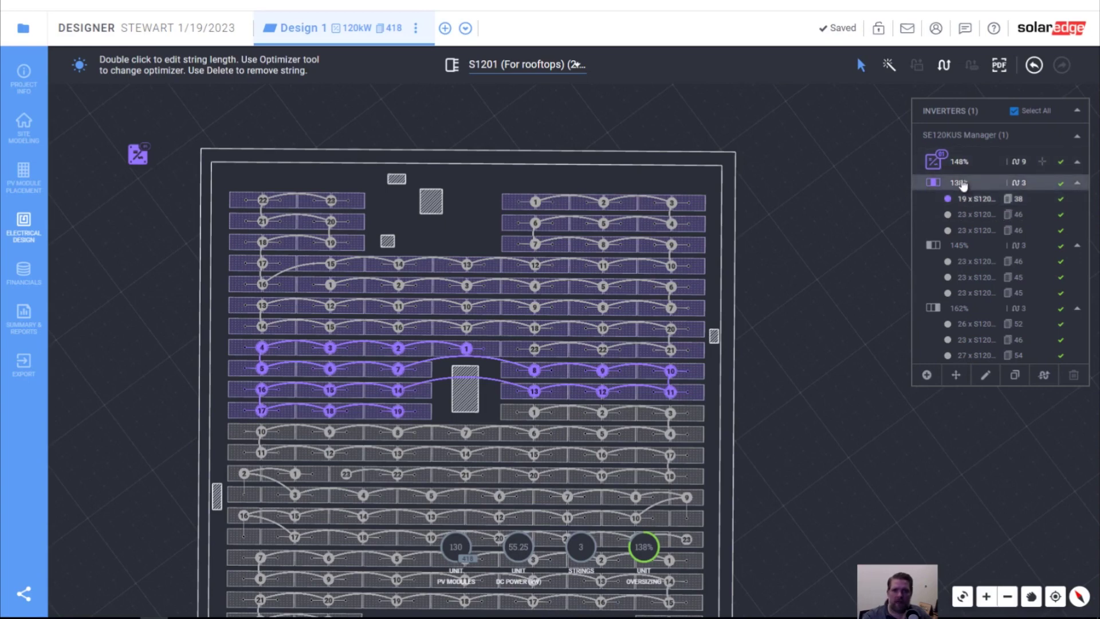
left_click(545, 352)
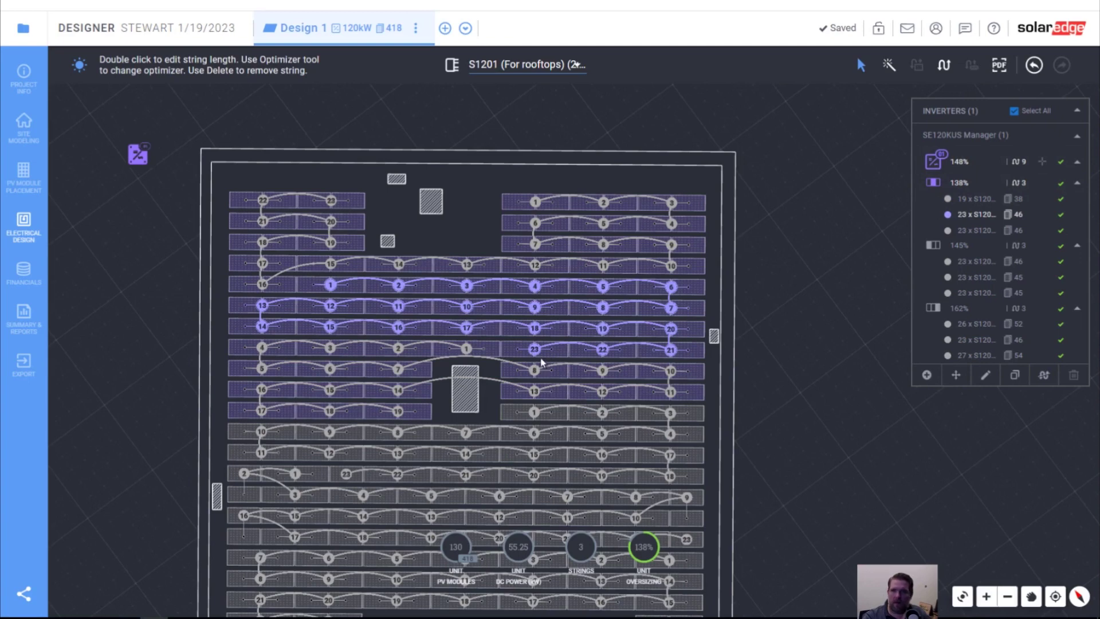
key("Escape")
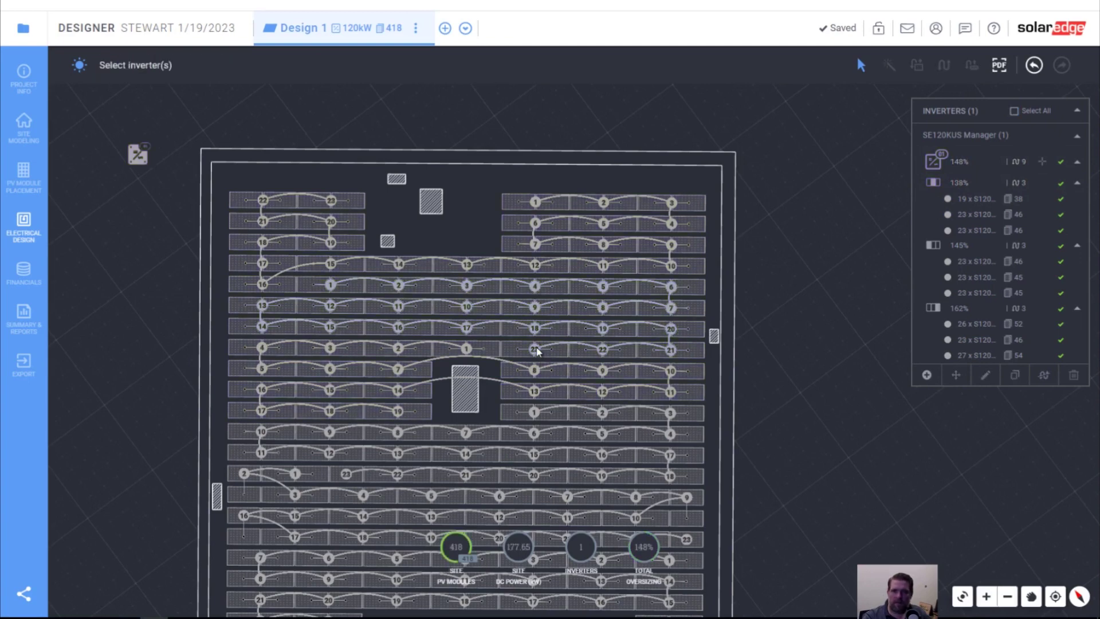
- Shorten the 23-optimizer string just above the central obstruction by removing its last optimizer, then leave string editing
left_click(533, 354)
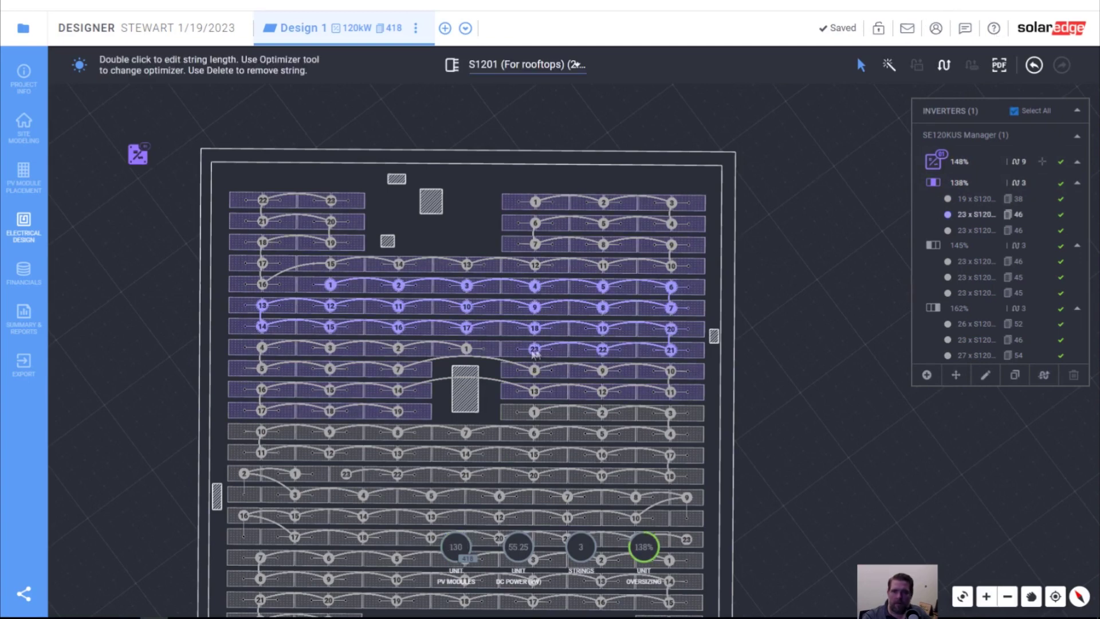
double_click(537, 351)
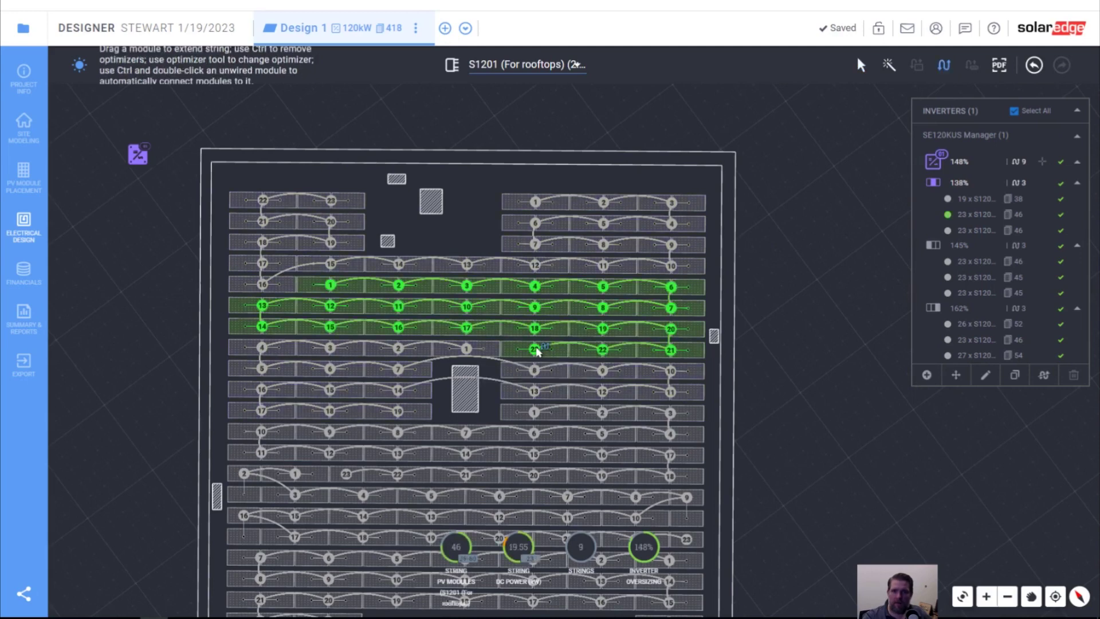
left_click(538, 351, "ctrl")
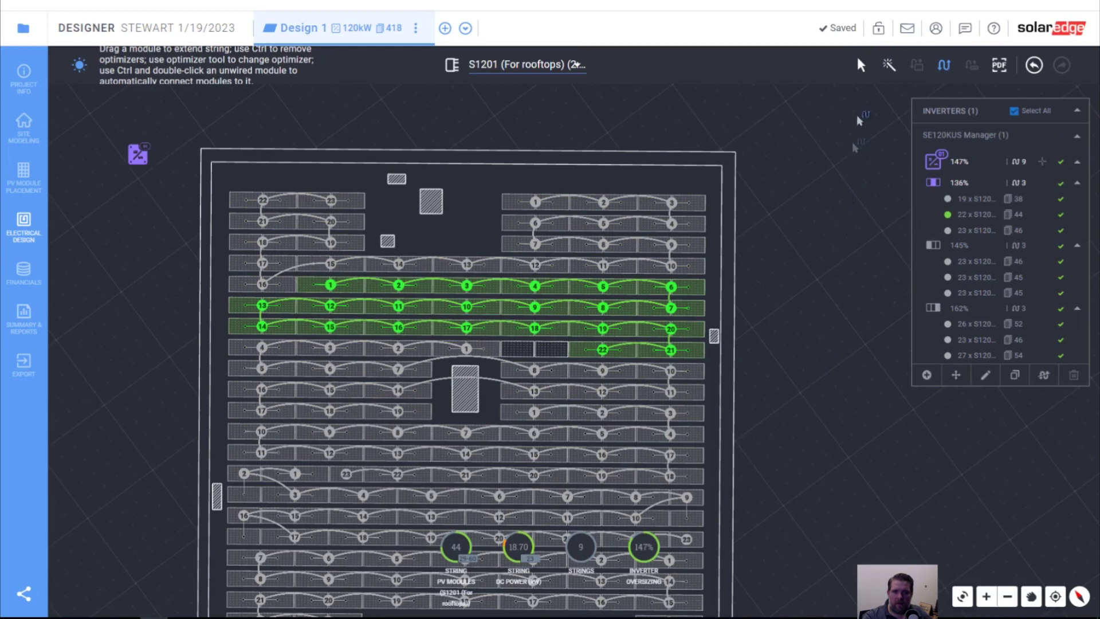
left_click(861, 64)
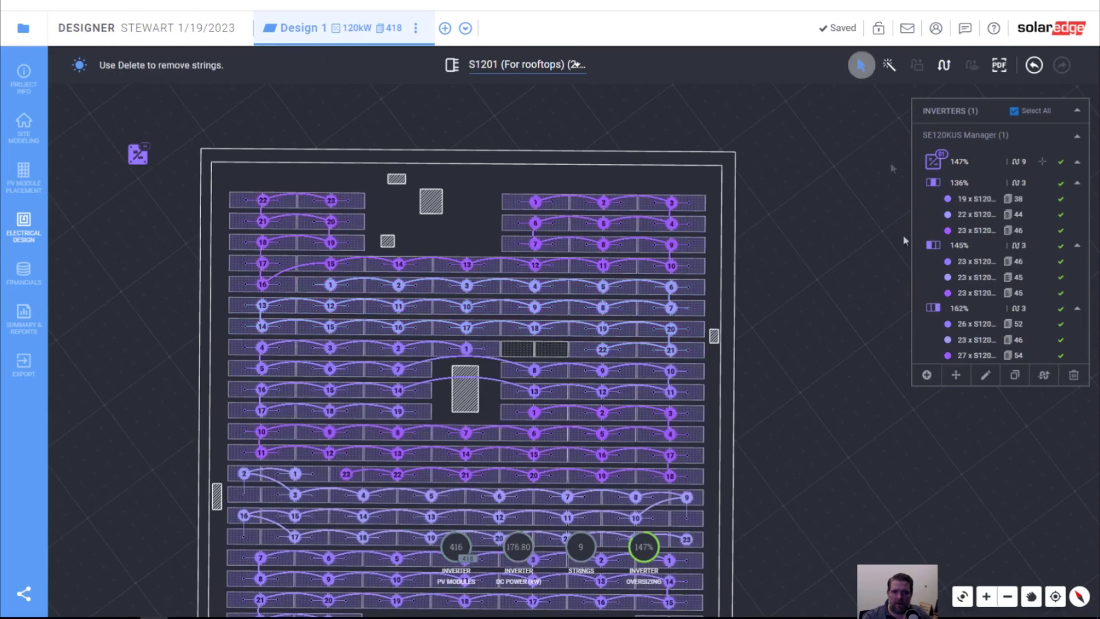
- Remove the 19-optimizer string around the central obstruction and redraw it on the first unit with 20 optimizers, crossing only above the obstruction
double_click(469, 347)
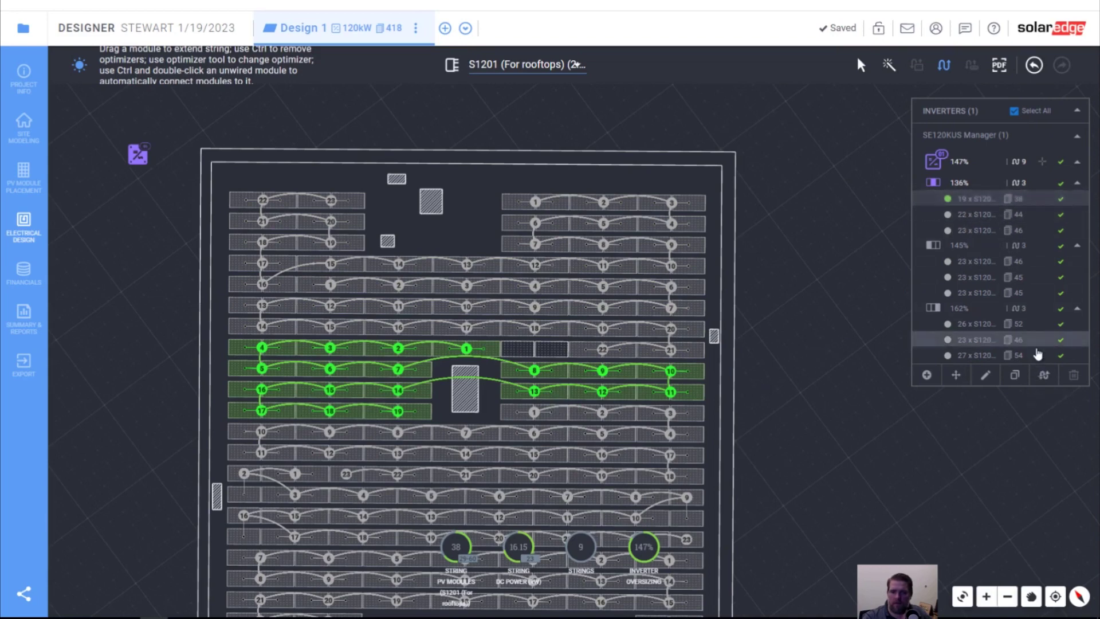
left_click(1044, 375)
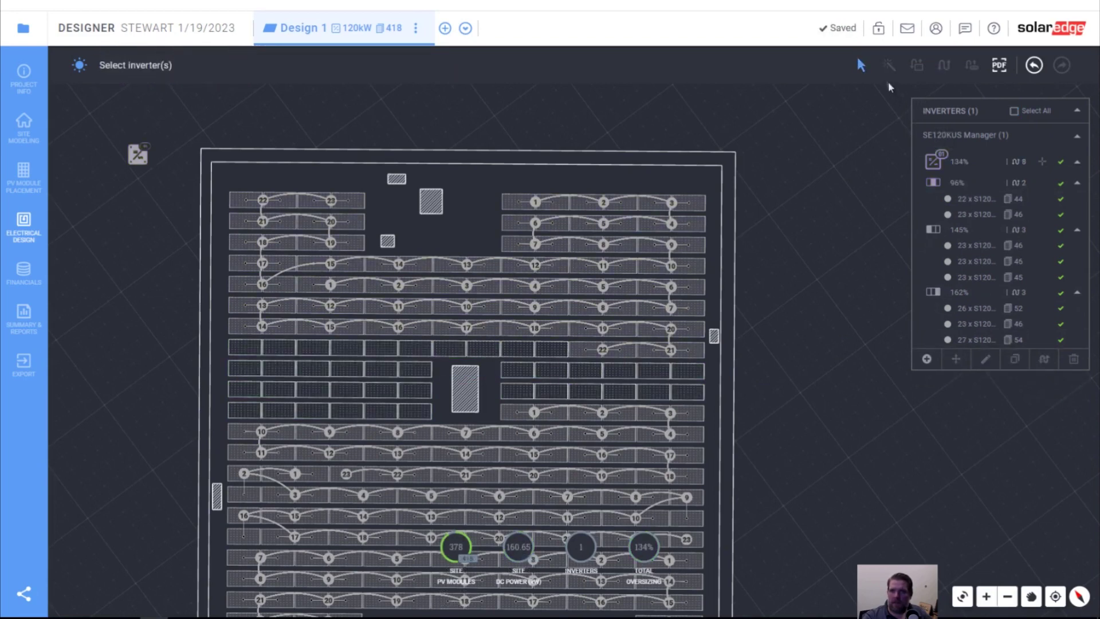
left_click(940, 185)
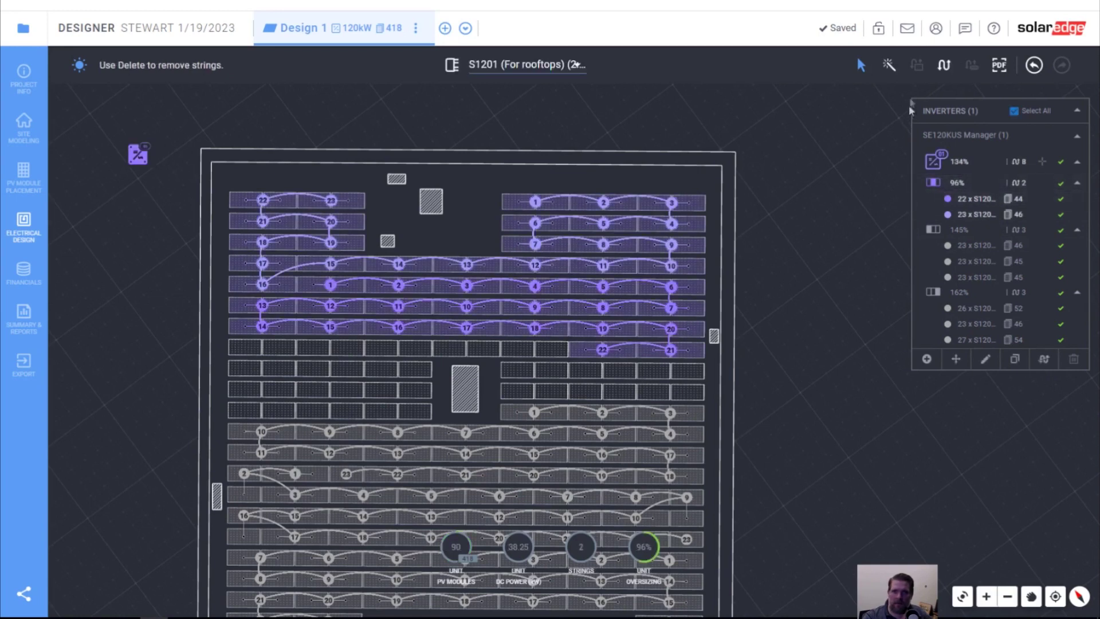
left_click(944, 65)
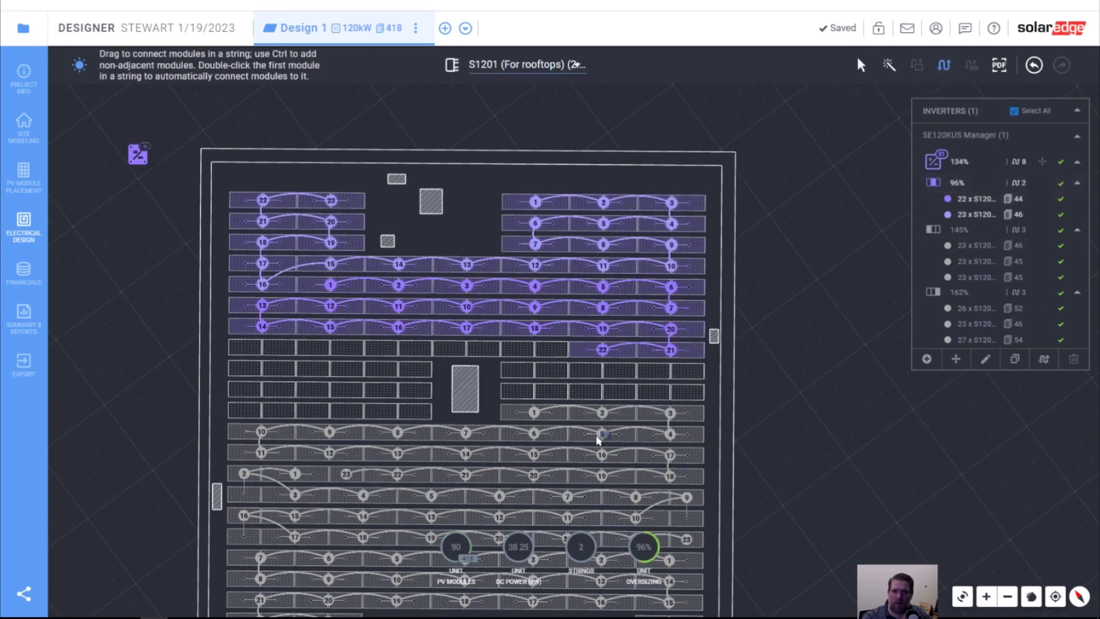
left_click(512, 395)
mouse_move(546, 393)
left_mouse_down()
mouse_move(675, 393)
mouse_move(690, 383)
mouse_move(679, 370)
mouse_move(518, 368)
mouse_move(549, 348)
mouse_move(414, 370)
mouse_move(413, 392)
mouse_move(257, 385)
mouse_move(246, 404)
mouse_move(268, 415)
mouse_move(479, 417)
left_mouse_up()
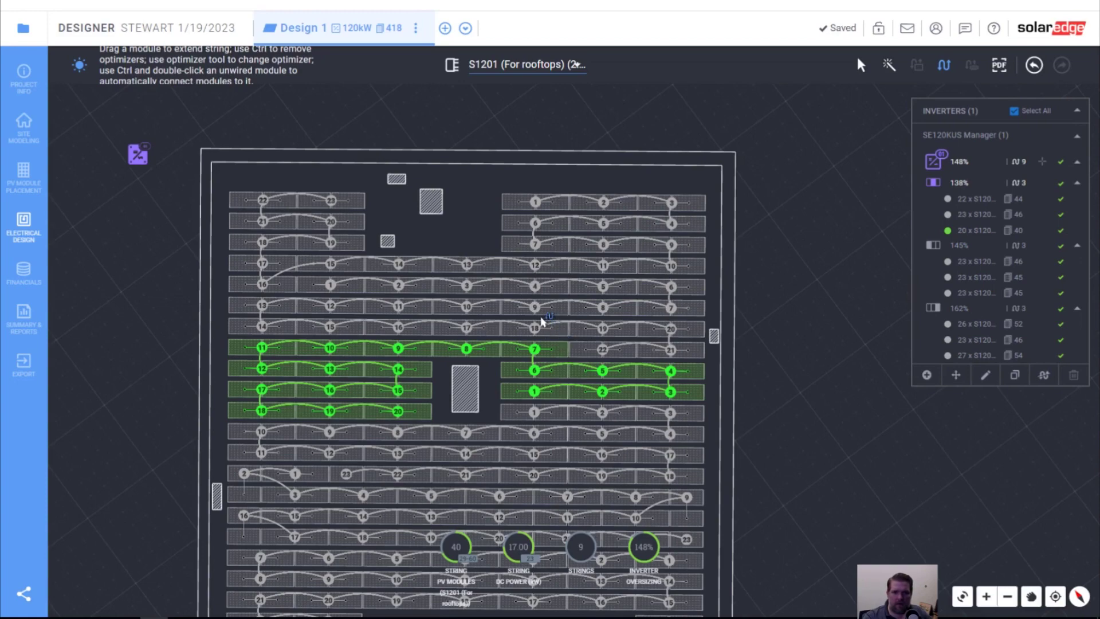
- Remove all optimizers of the 27-optimizer string in the narrow roof section beside the large obstruction
scroll(541, 321, "down", 2)
left_click_drag(781, 508, 665, 262)
scroll(538, 331, "up", 3)
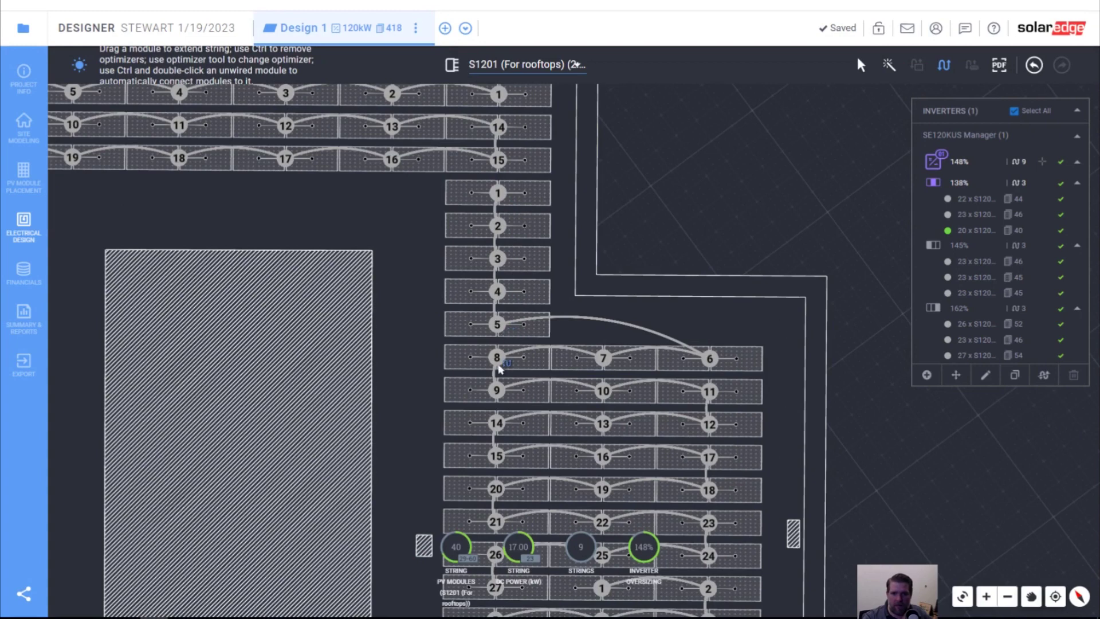
scroll(474, 275, "down", 3)
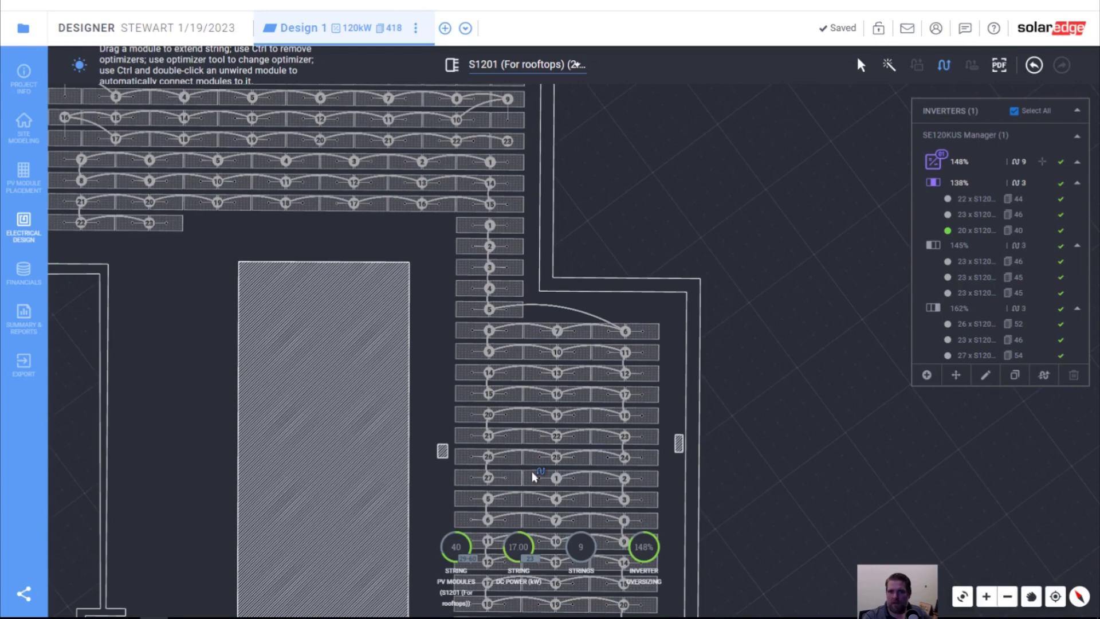
scroll(522, 449, "up", 1)
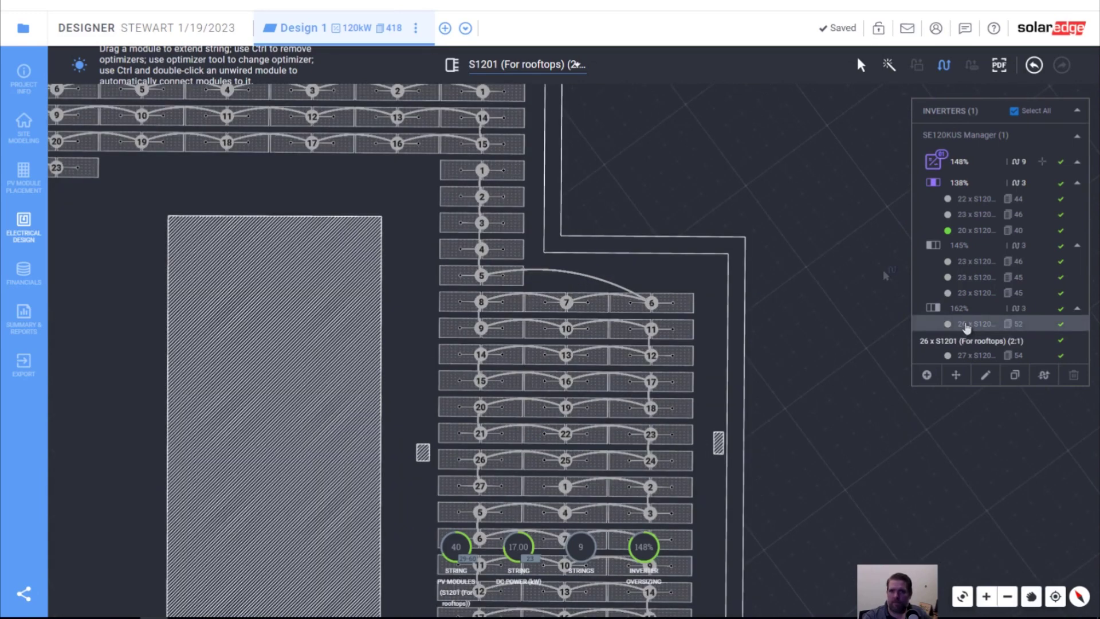
left_click(481, 171)
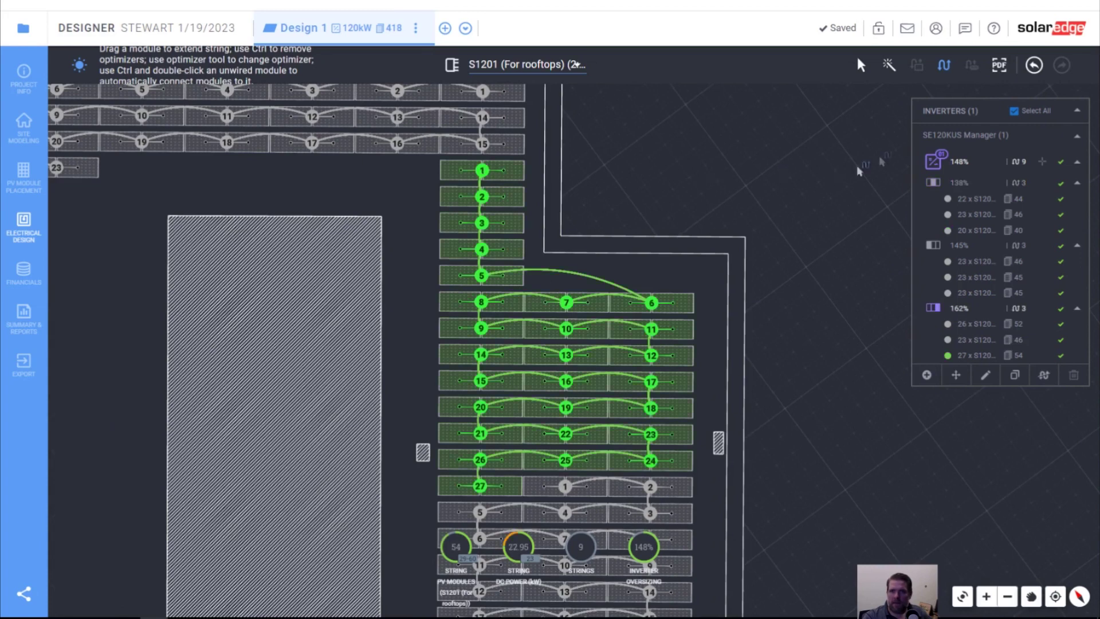
left_click(862, 65)
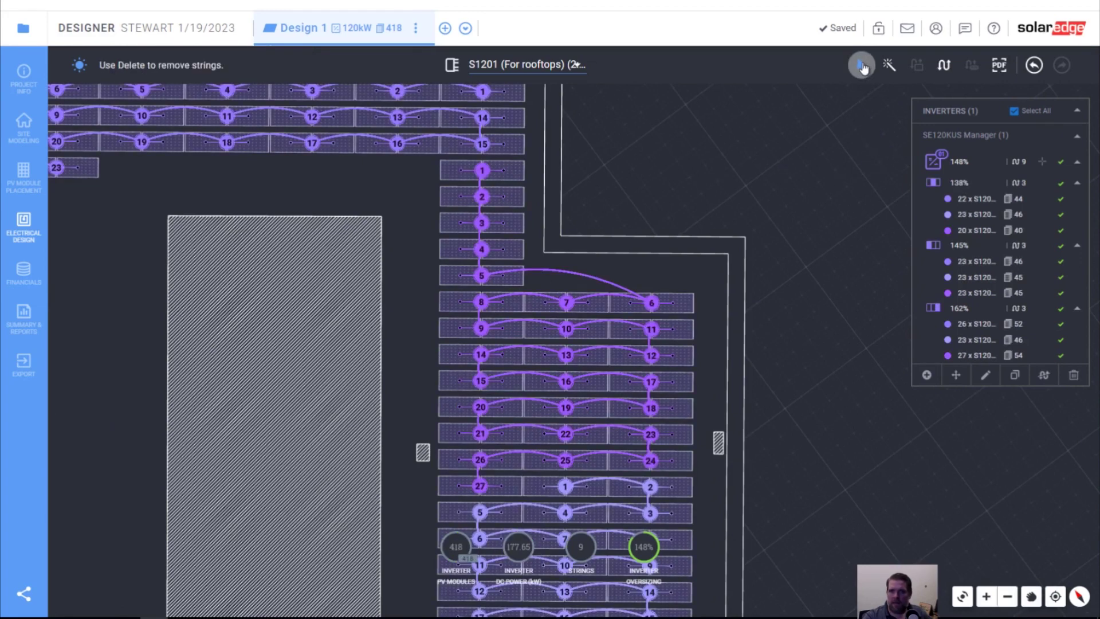
left_click(483, 172)
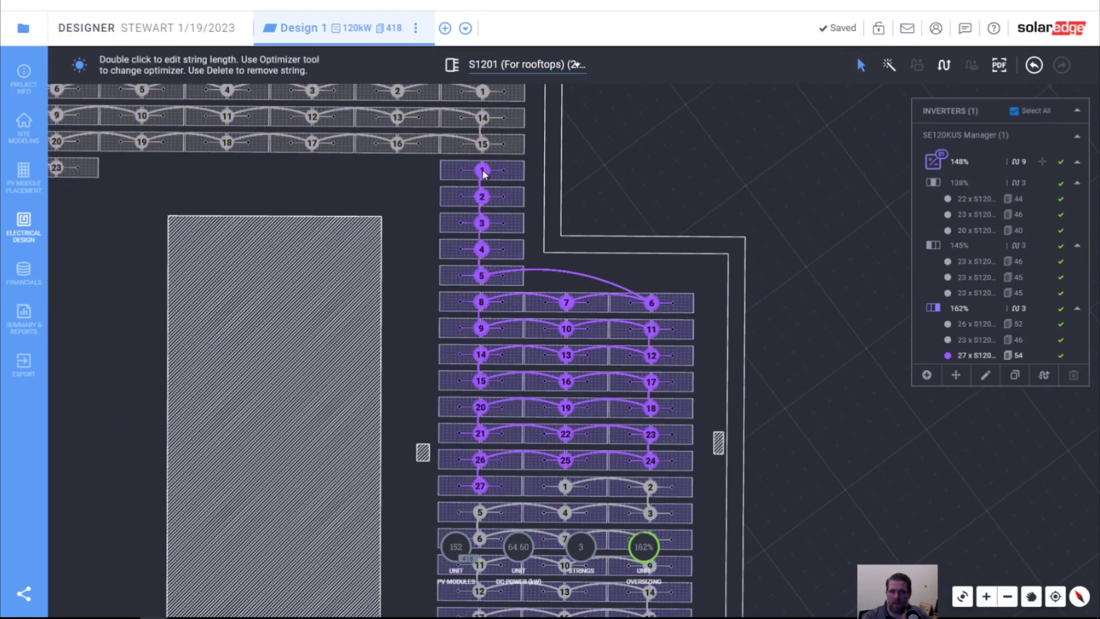
left_click(1044, 376)
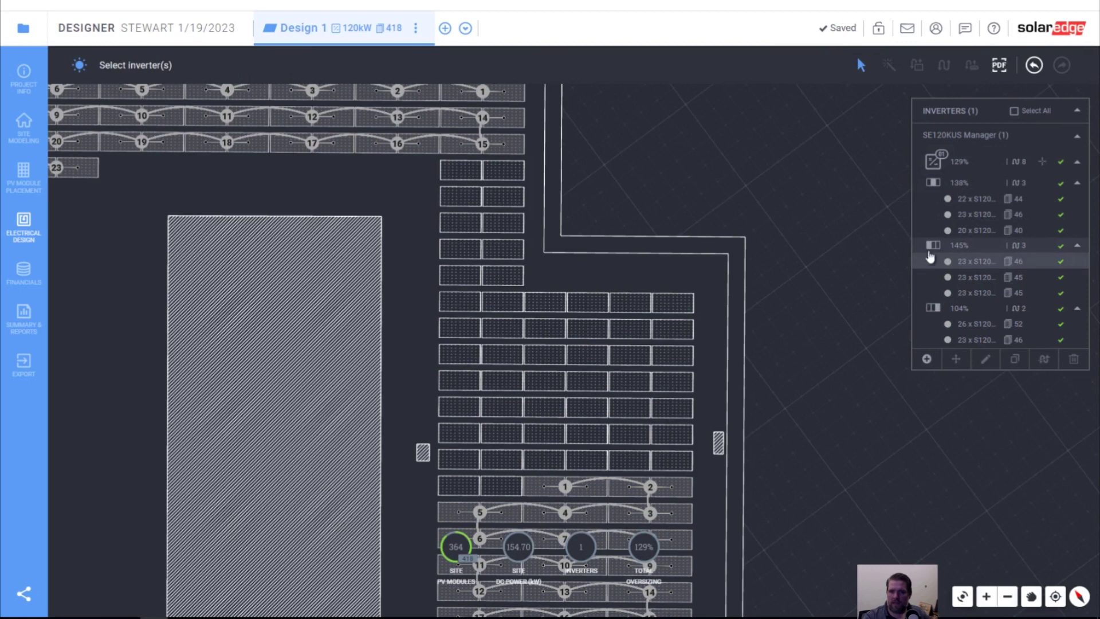
- Redraw the 27-optimizer string on the third unit from the narrow column down through the three-optimizer-wide rows, avoiding the long jump after optimizer 5
left_click(932, 309)
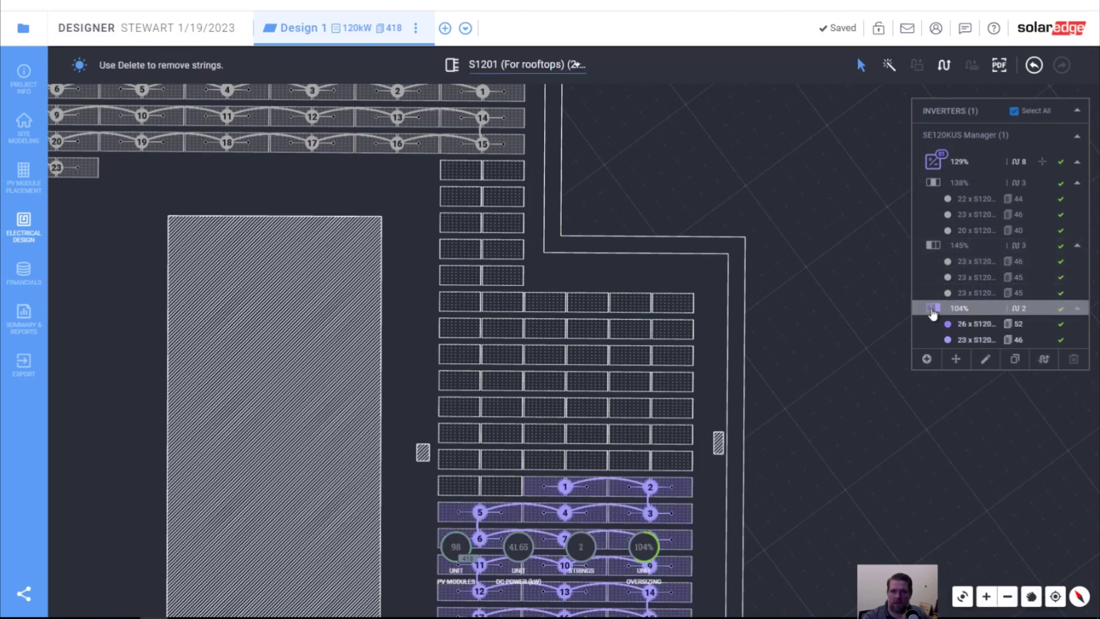
left_click(944, 64)
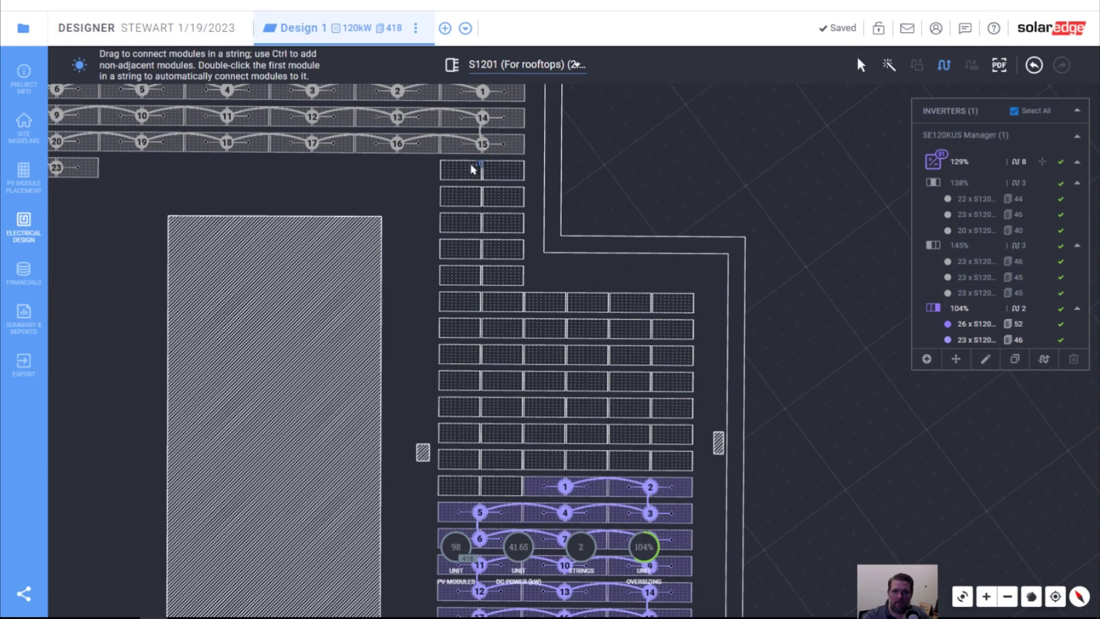
mouse_move(496, 182)
left_mouse_down()
mouse_move(466, 201)
mouse_move(471, 227)
mouse_move(498, 228)
mouse_move(503, 244)
mouse_move(468, 247)
mouse_move(466, 274)
mouse_move(513, 286)
mouse_move(515, 298)
mouse_move(488, 325)
mouse_move(471, 298)
mouse_move(666, 303)
mouse_move(678, 307)
mouse_move(681, 330)
mouse_move(462, 326)
mouse_move(457, 352)
mouse_move(488, 358)
mouse_move(473, 487)
left_mouse_up()
left_click(473, 304)
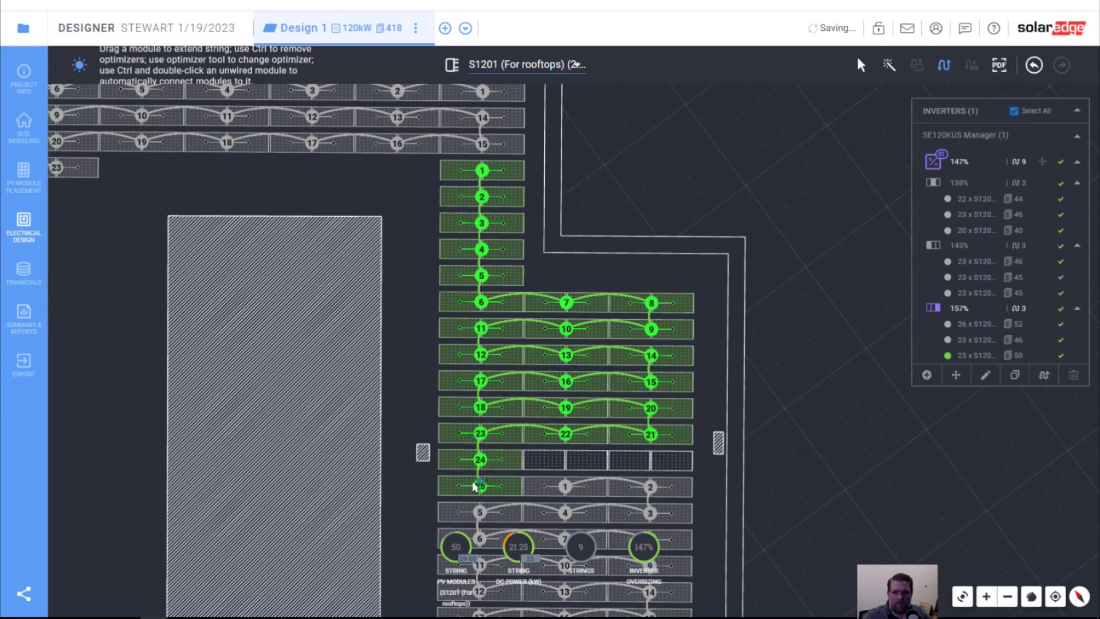
mouse_move(539, 462)
left_mouse_down()
mouse_move(664, 464)
mouse_move(660, 441)
left_mouse_up()
scroll(602, 395, "down", 4)
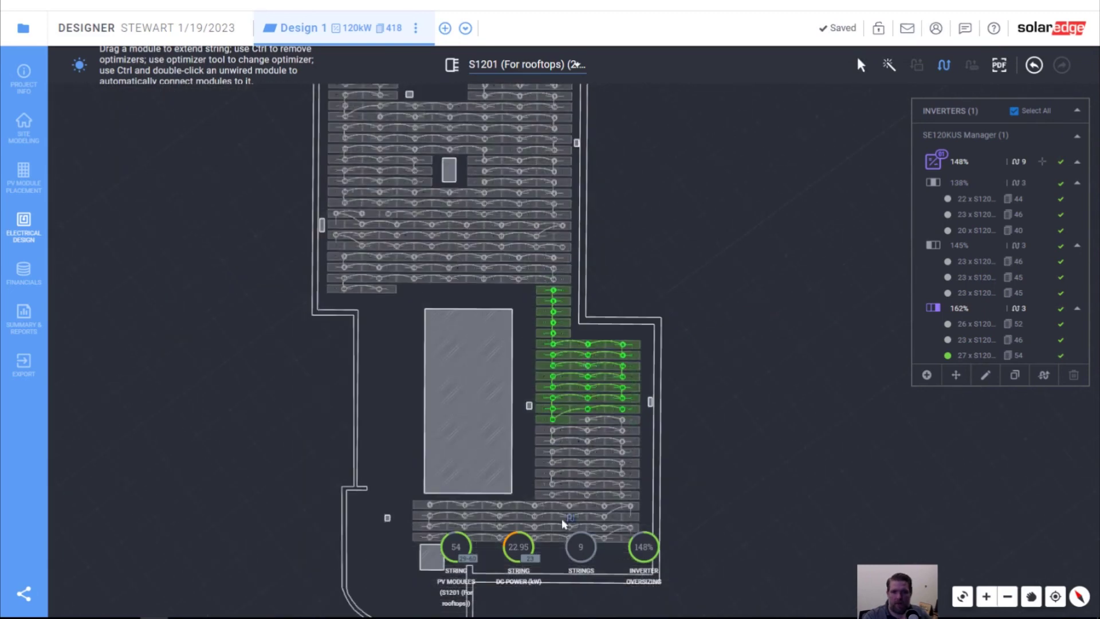
scroll(570, 493, "up", 4)
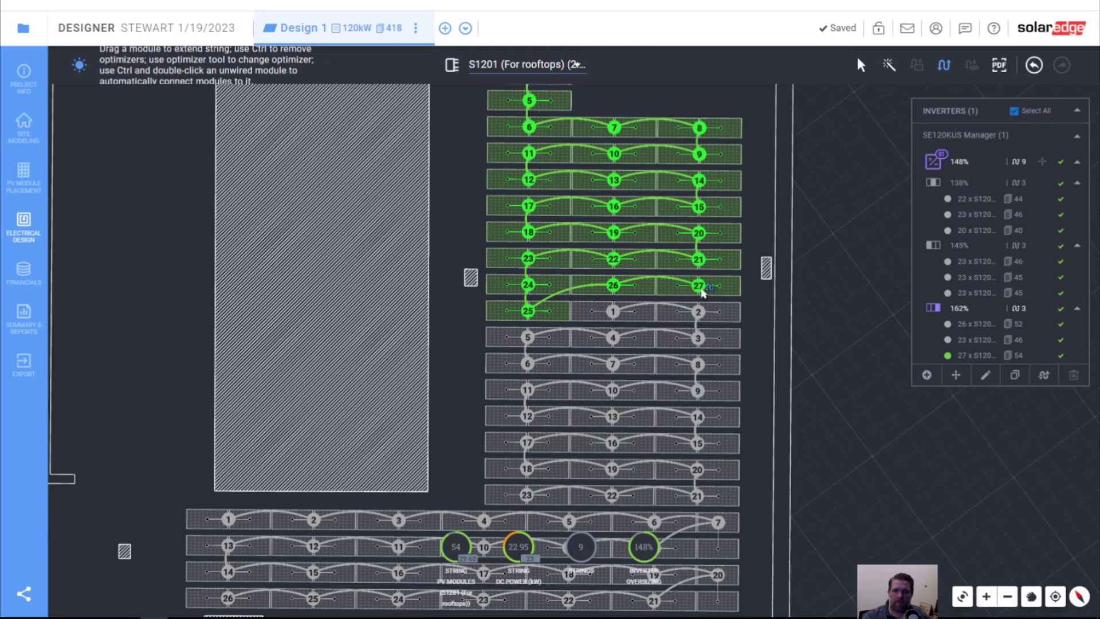
- Reroute the end of the 27-optimizer string straight across its last full row, finishing at 26 optimizers, and leave string editing
left_click_drag(702, 291, 671, 280)
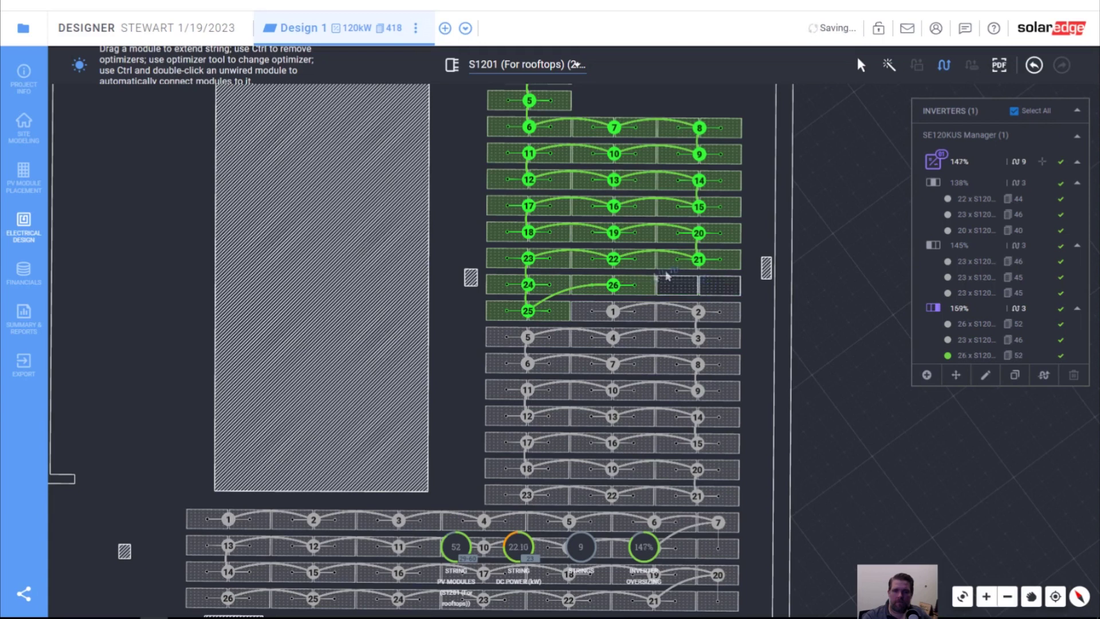
left_click_drag(614, 289, 535, 311)
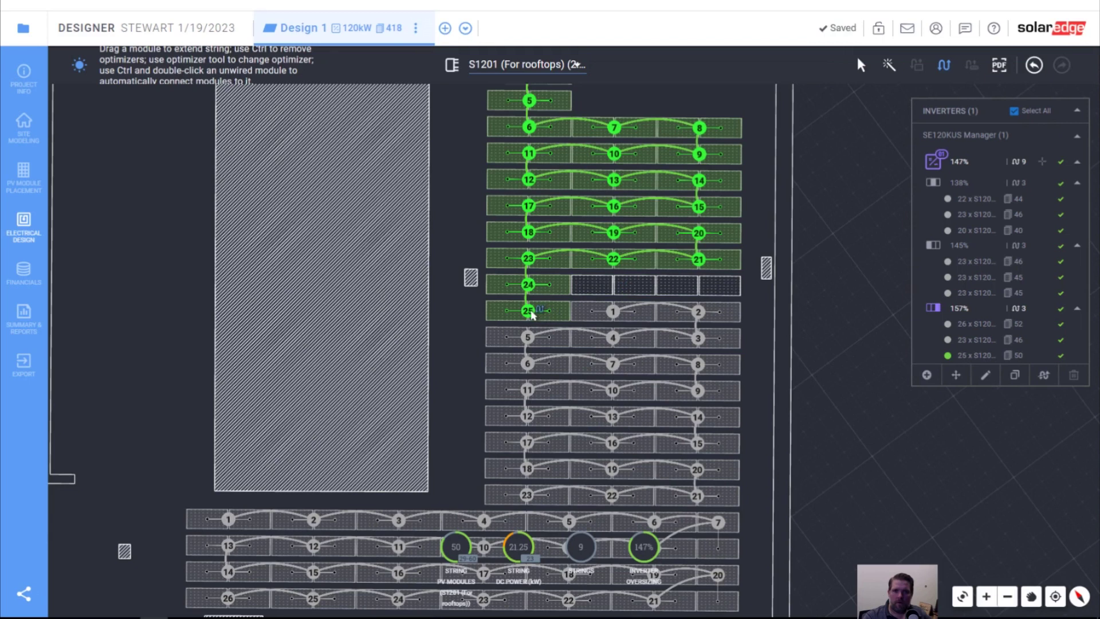
left_click(532, 314)
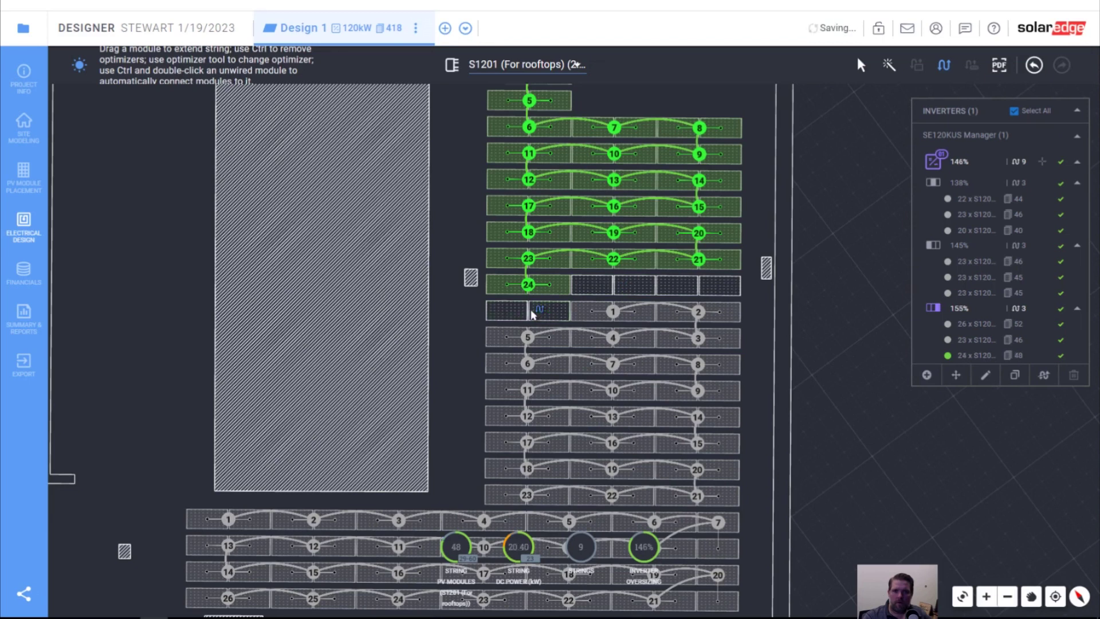
left_click(601, 282)
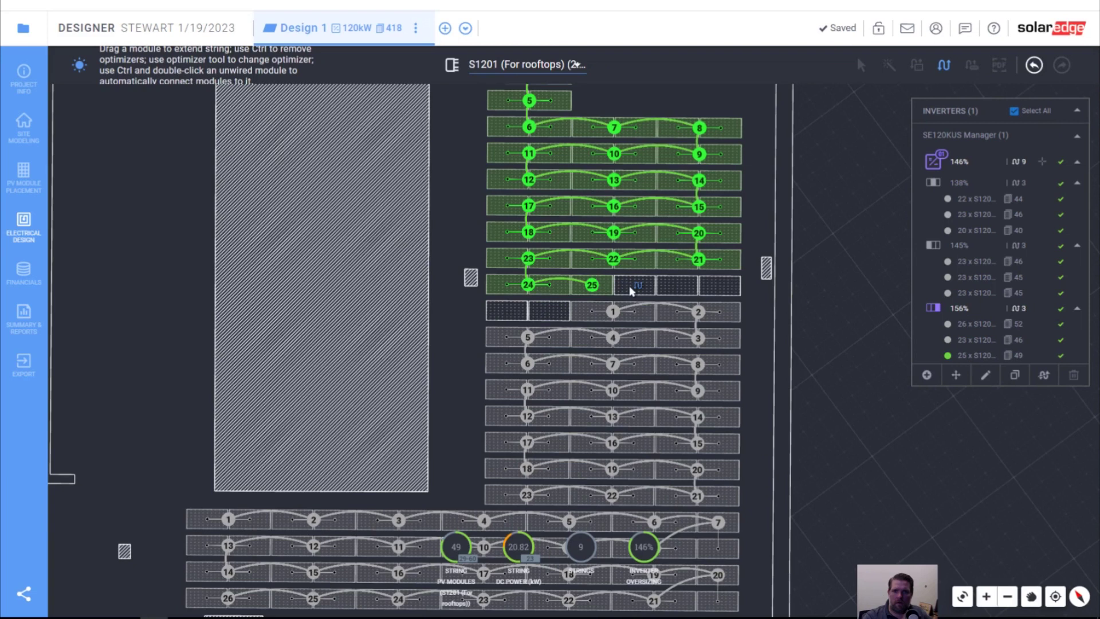
left_click(687, 287)
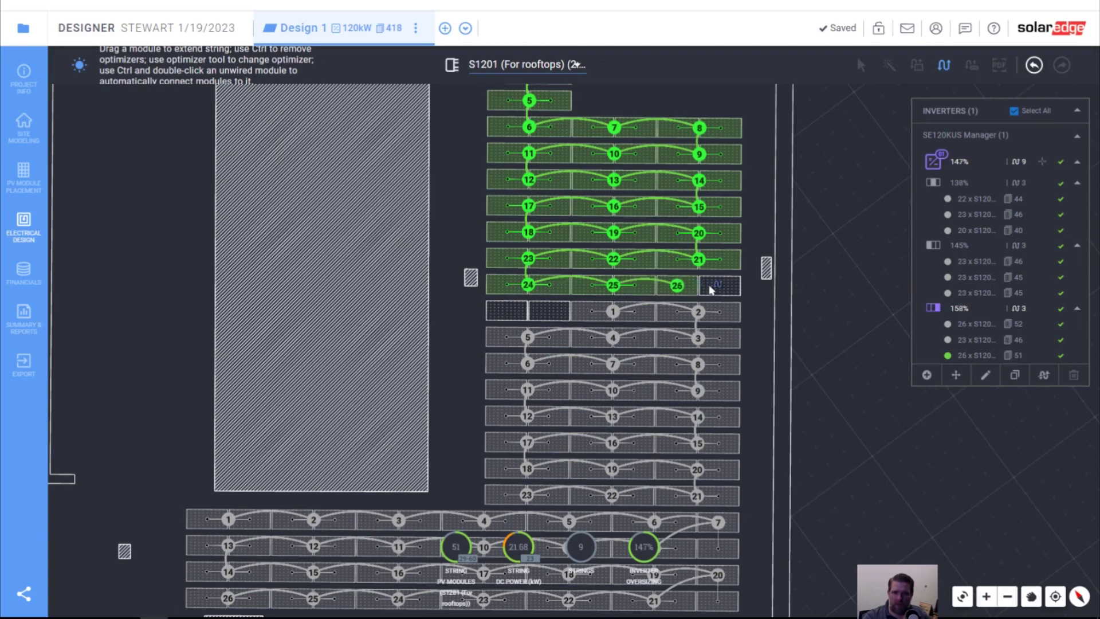
left_click(711, 289)
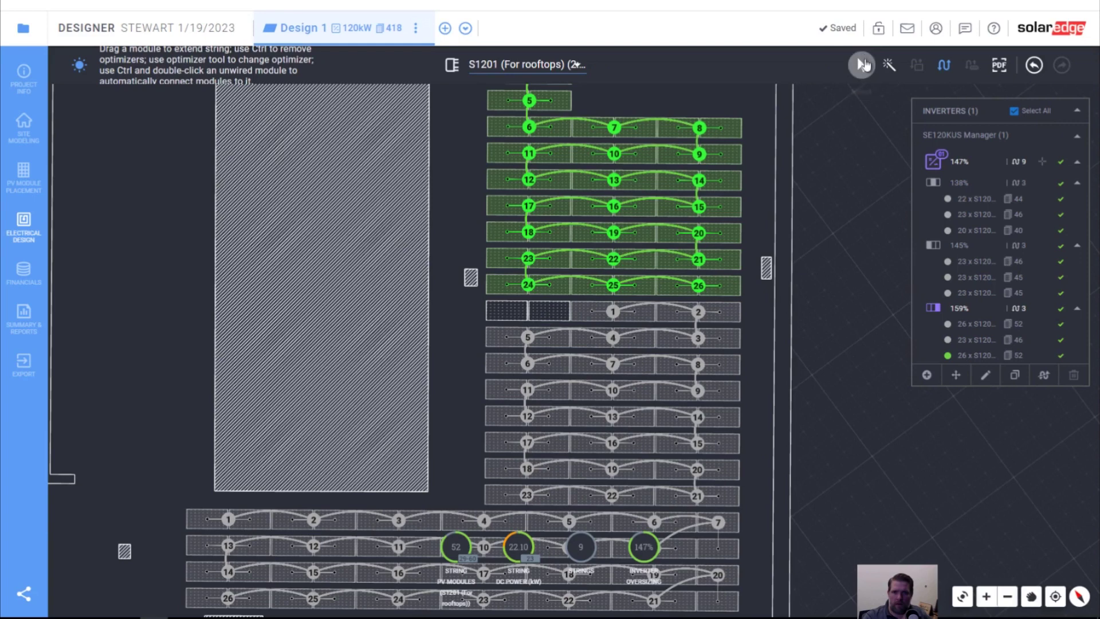
left_click(862, 63)
- Delete the 23-optimizer string in the three-optimizer-wide rows directly below the rerouted string
left_click(613, 313)
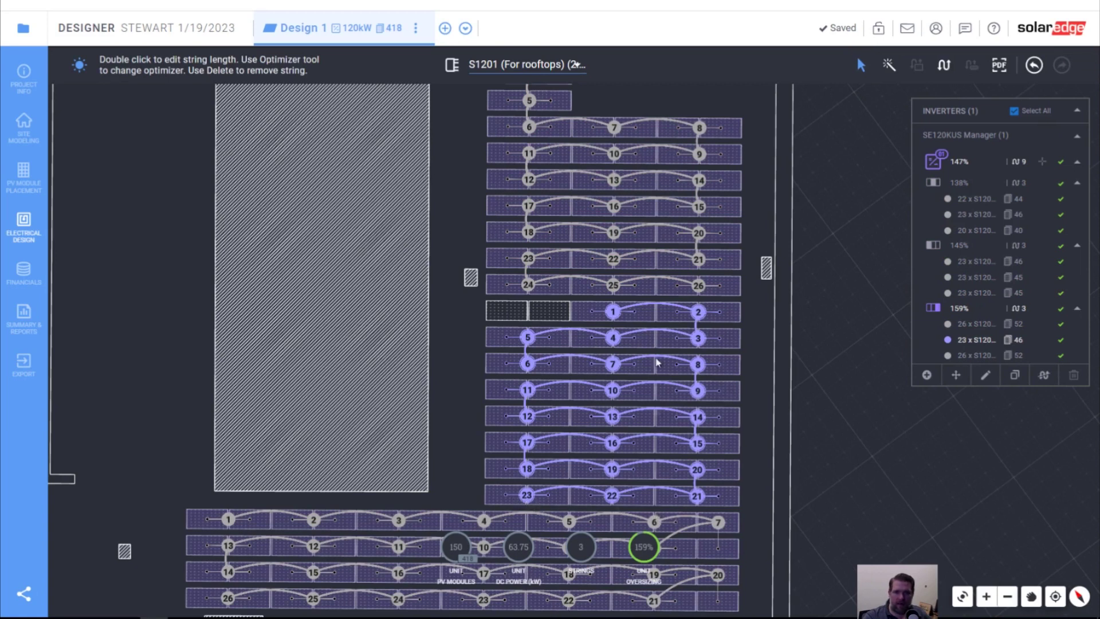
double_click(625, 330)
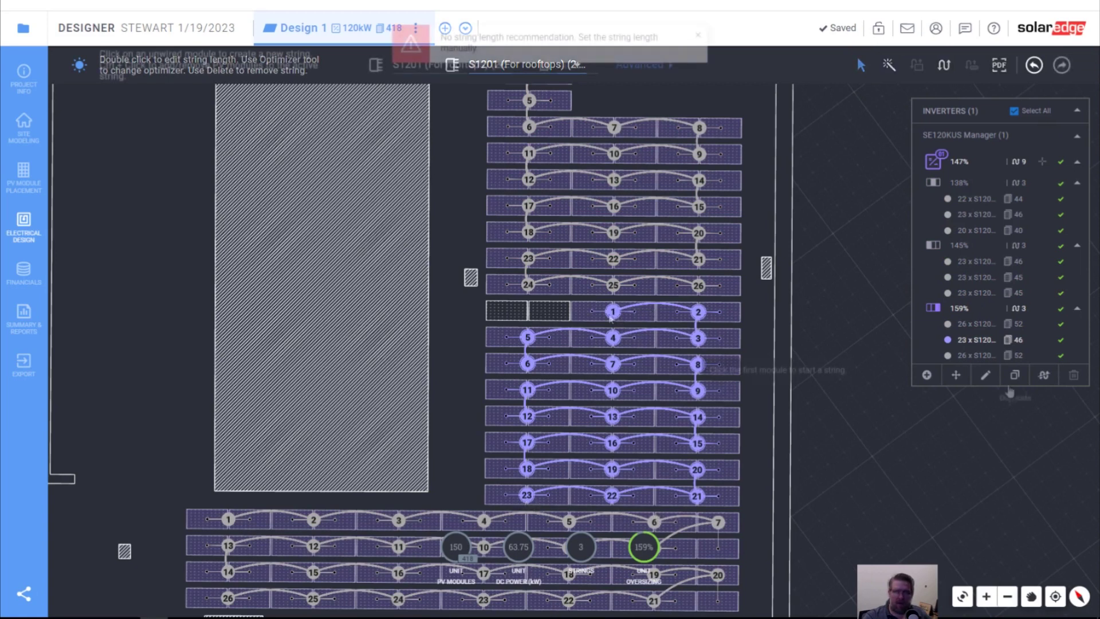
left_click(698, 35)
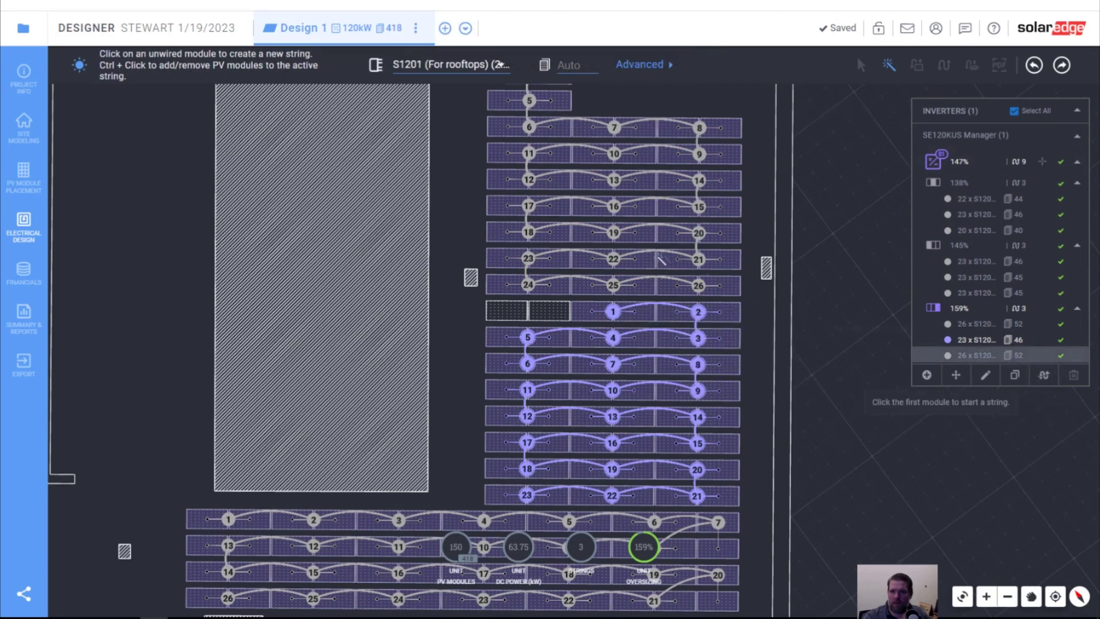
left_click(1043, 377)
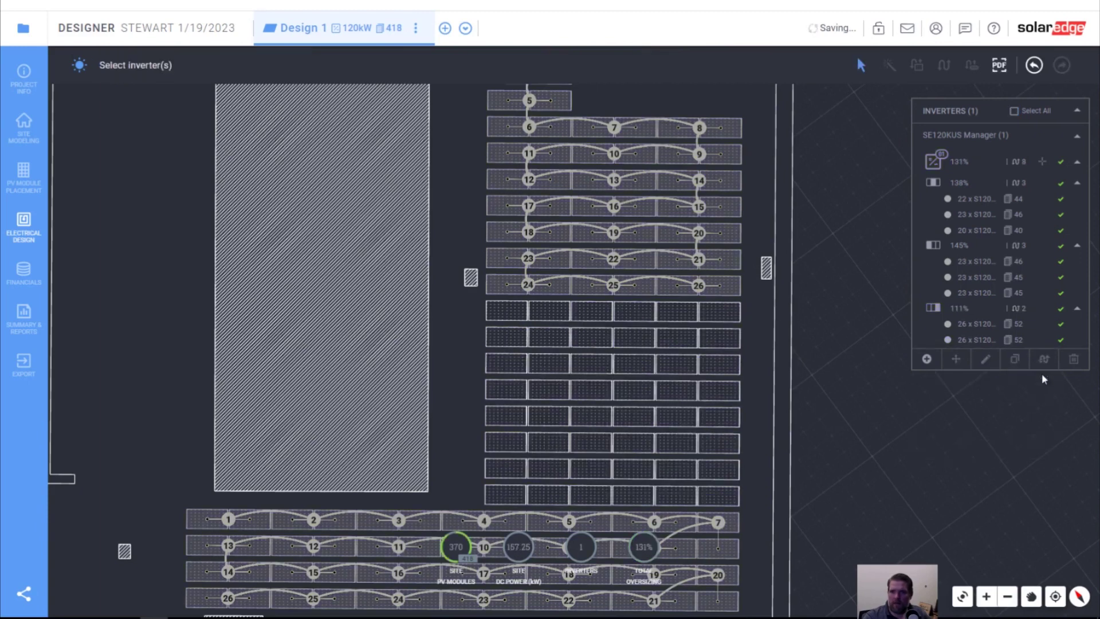
- Draw a 24-optimizer string on the third unit through the eight unwired rows, starting in the row below the 26-optimizer string
left_click(953, 312)
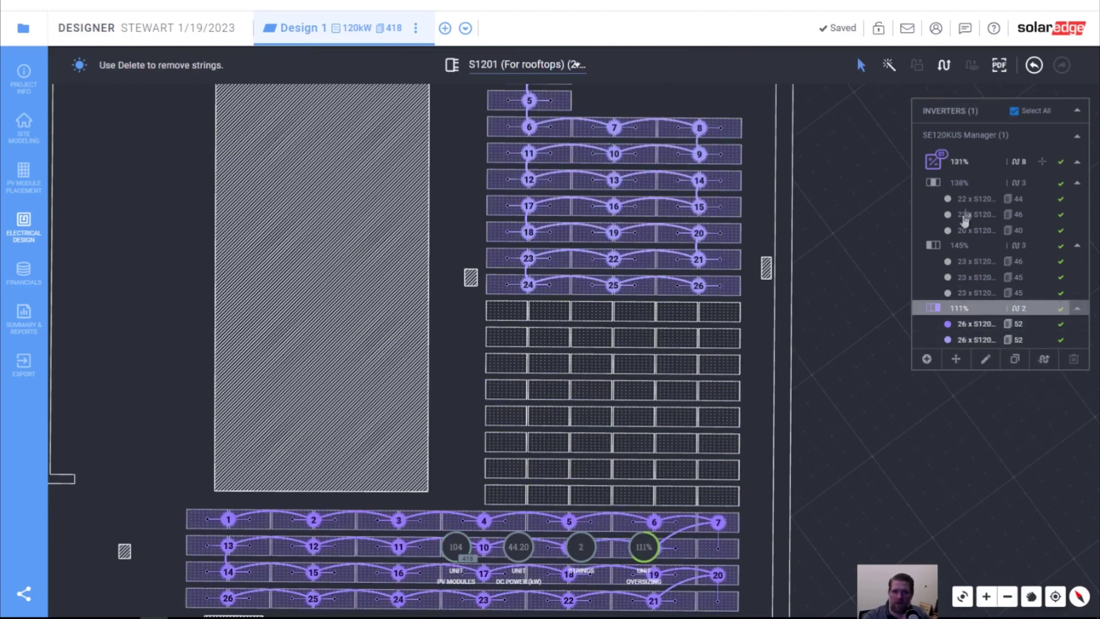
left_click(951, 70)
left_click_drag(523, 313, 645, 312)
double_click(658, 311, "ctrl")
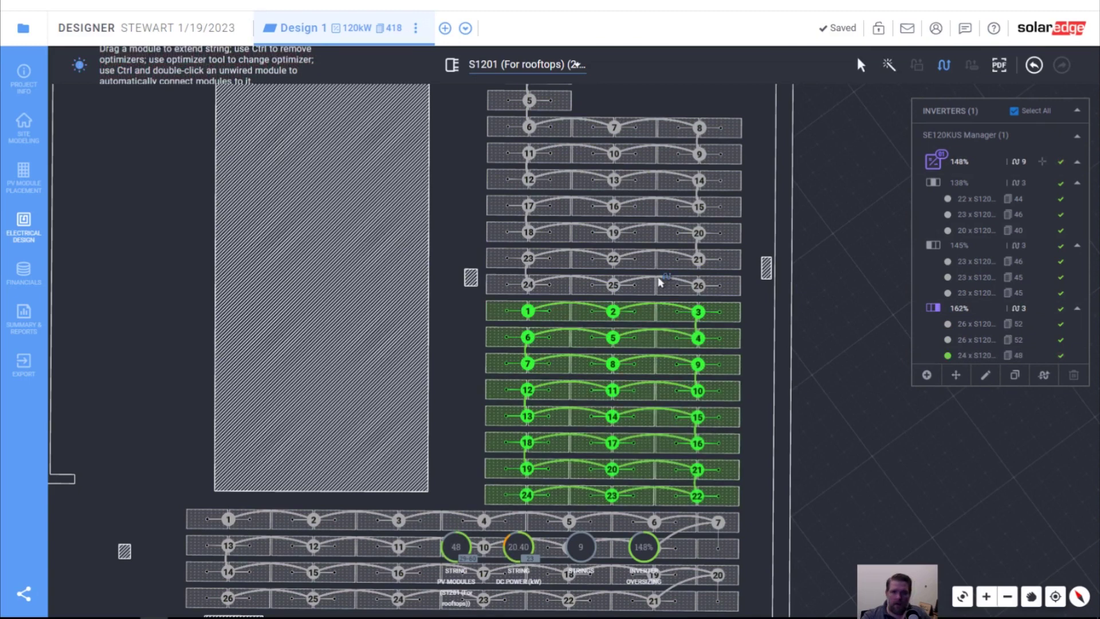
scroll(662, 282, "down", 2)
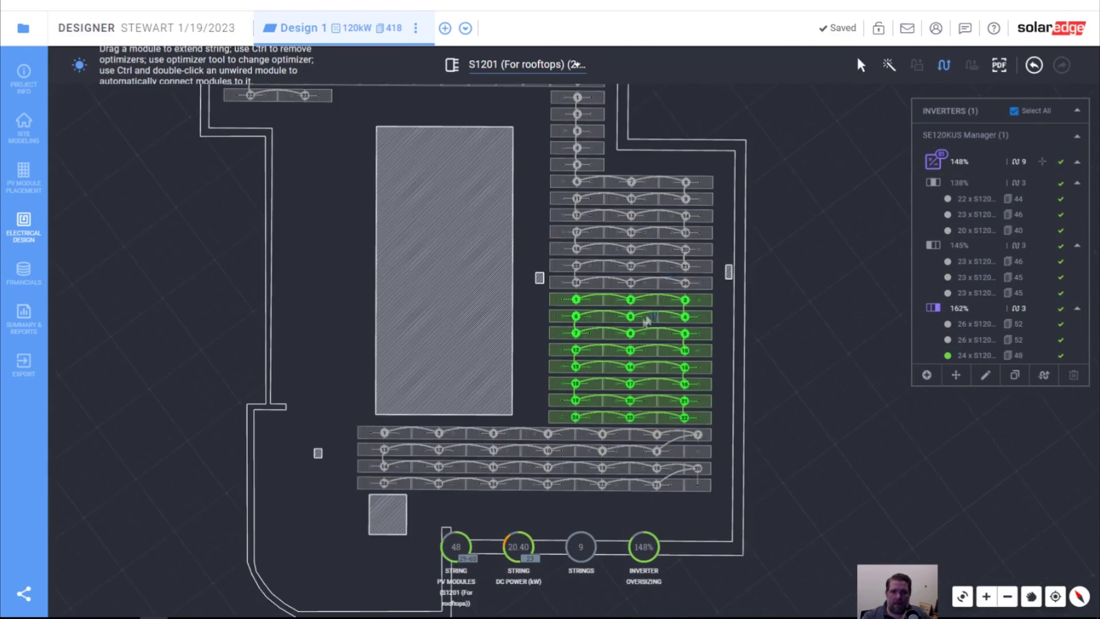
scroll(613, 490, "up", 3)
scroll(624, 458, "down", 1)
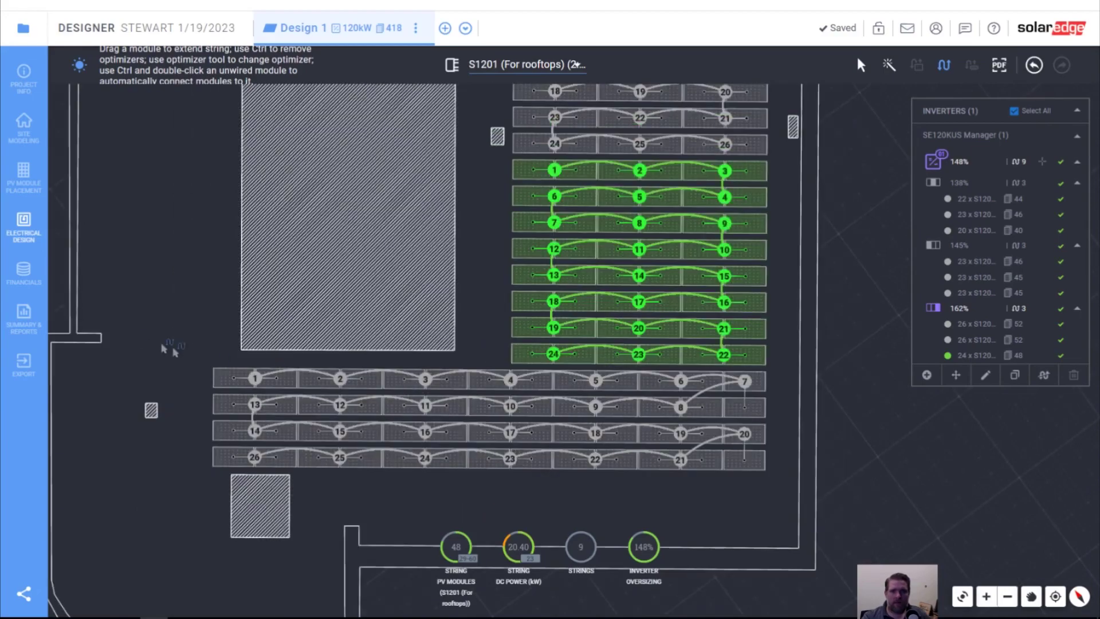
scroll(630, 440, "down", 4)
scroll(590, 208, "up", 5)
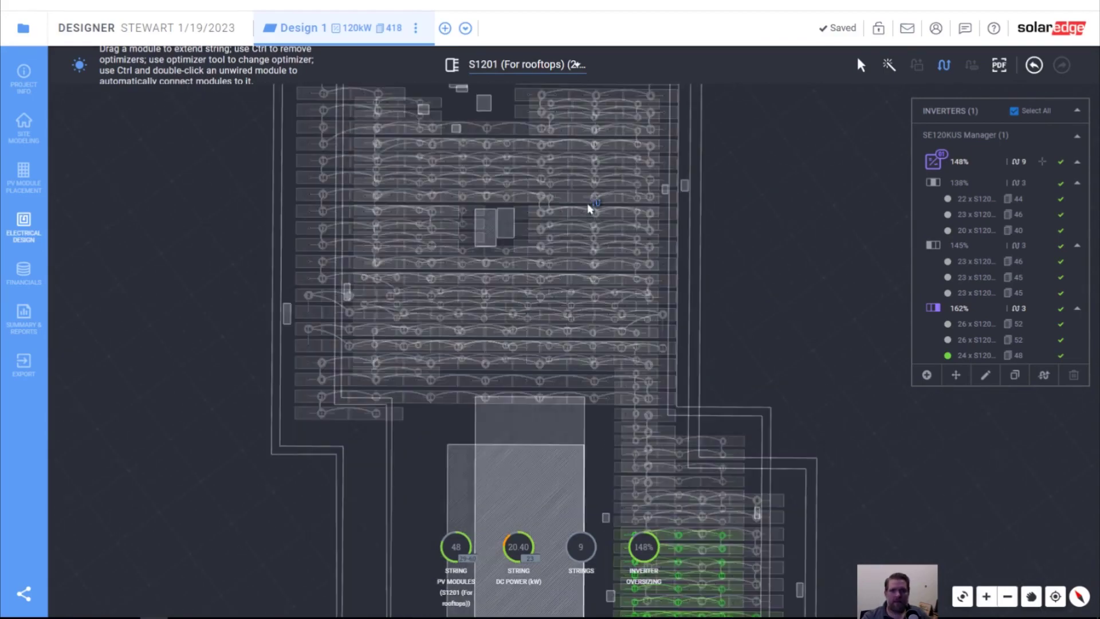